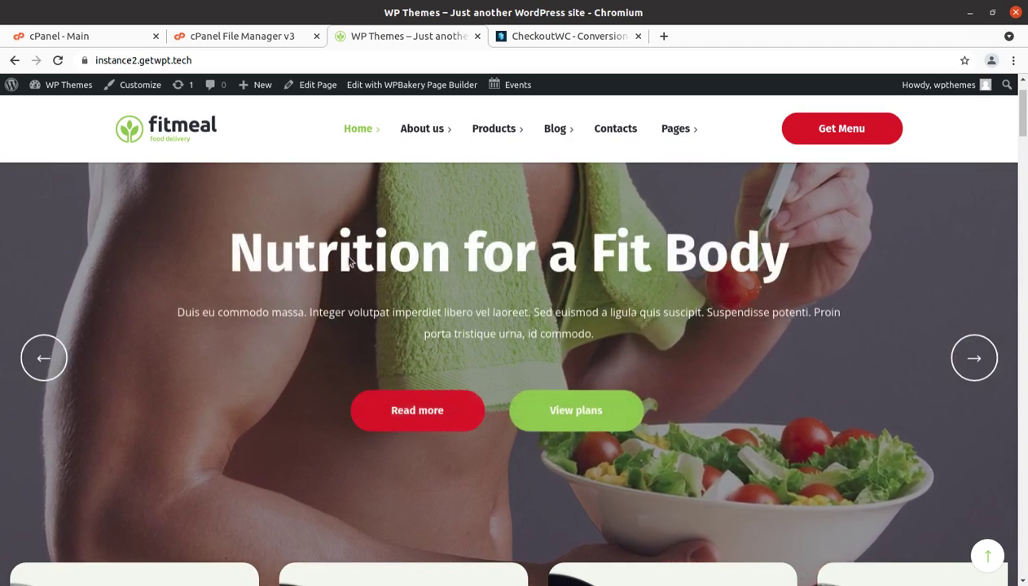
Step: Scroll through the Fitmeal storefront homepage
scroll(323, 274, down, 2)
scroll(323, 274, down, 2)
scroll(324, 274, down, 1)
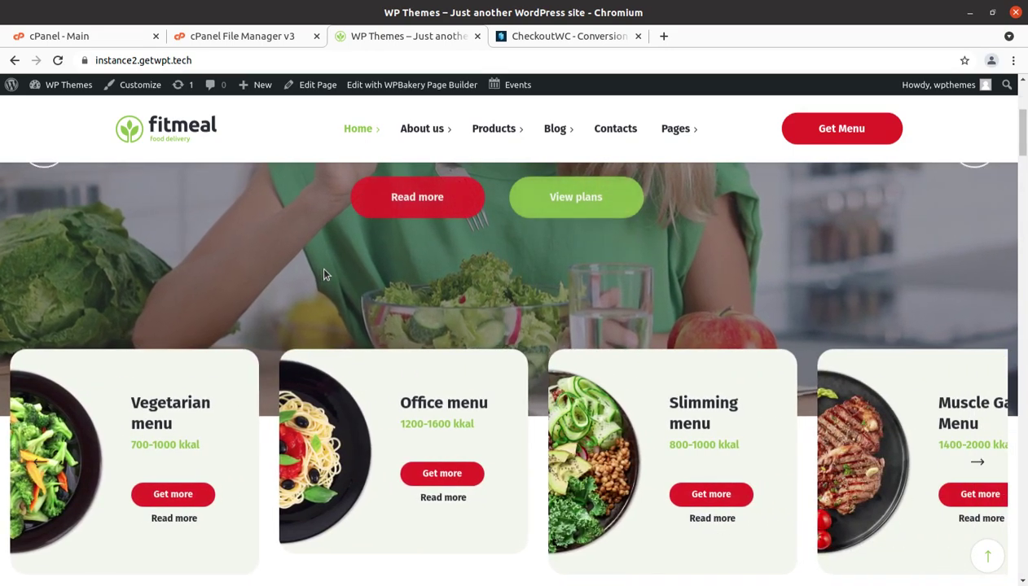
scroll(323, 274, down, 2)
scroll(323, 274, down, 1)
scroll(323, 274, down, 2)
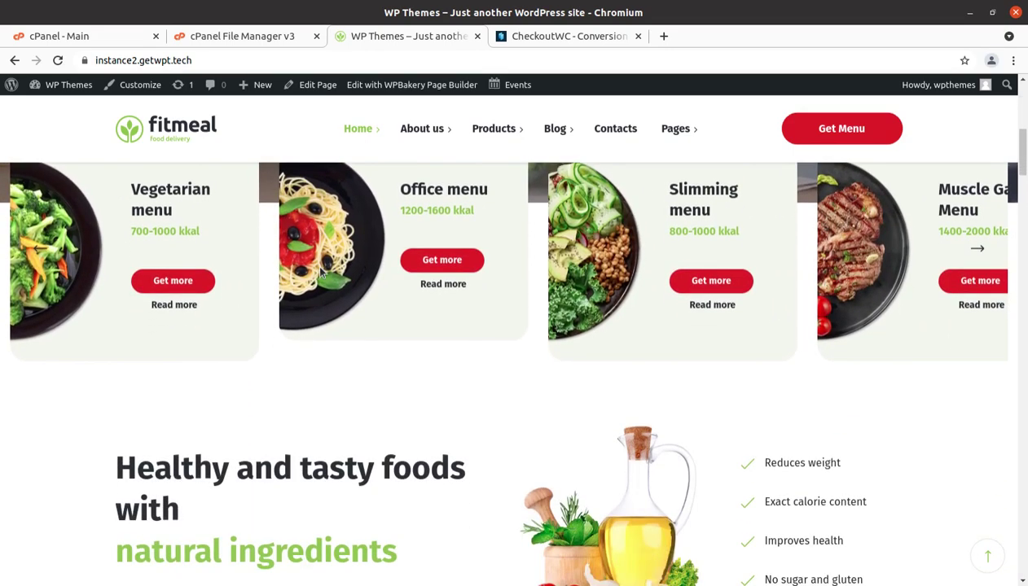
scroll(322, 275, down, 3)
scroll(321, 274, down, 1)
scroll(321, 274, down, 1)
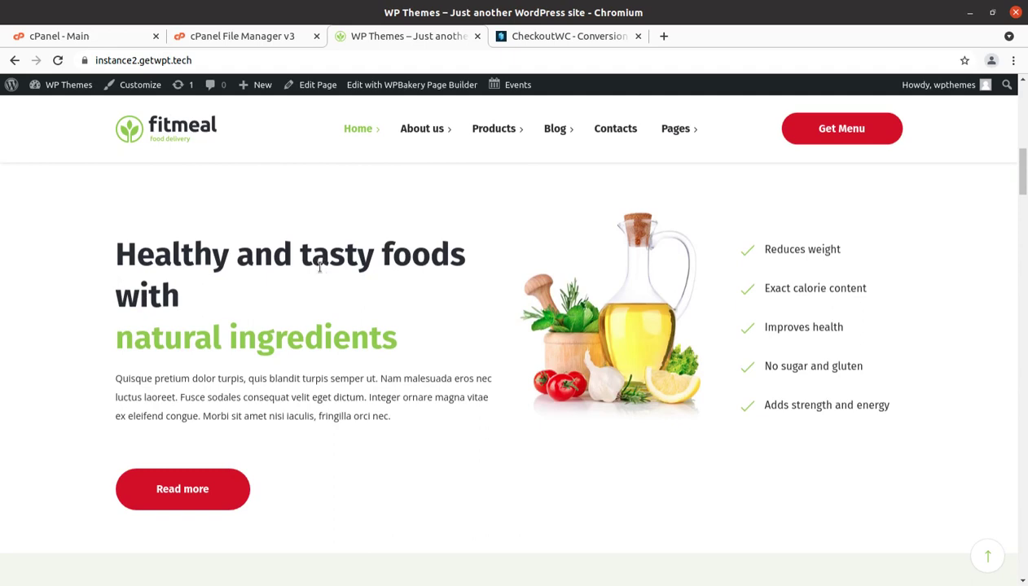
scroll(320, 269, up, 3)
scroll(320, 268, up, 2)
scroll(320, 269, up, 4)
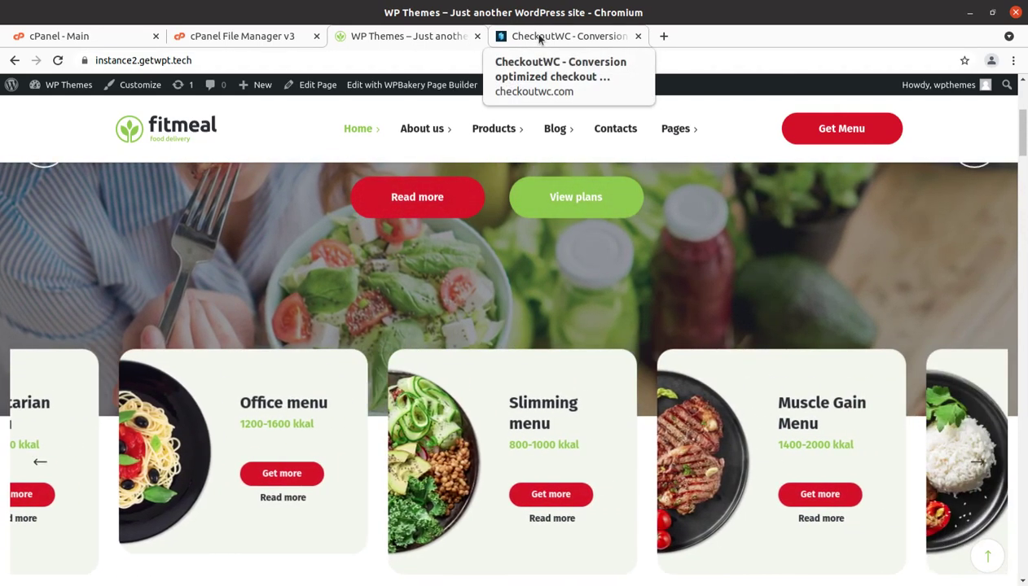
Step: Browse the CheckoutWC product site, comparing it with the Fitmeal storefront
click(525, 40)
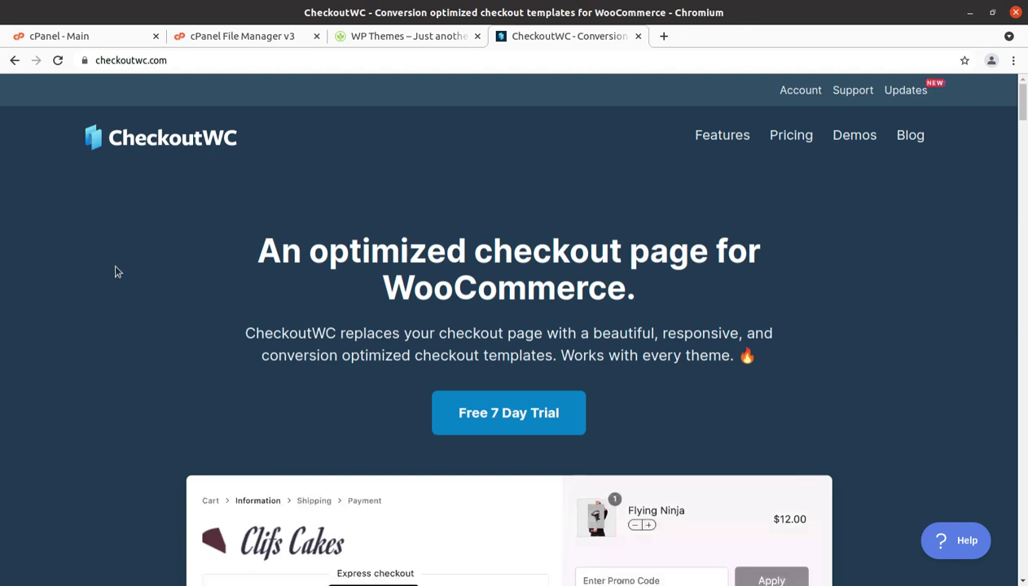
scroll(114, 272, down, 1)
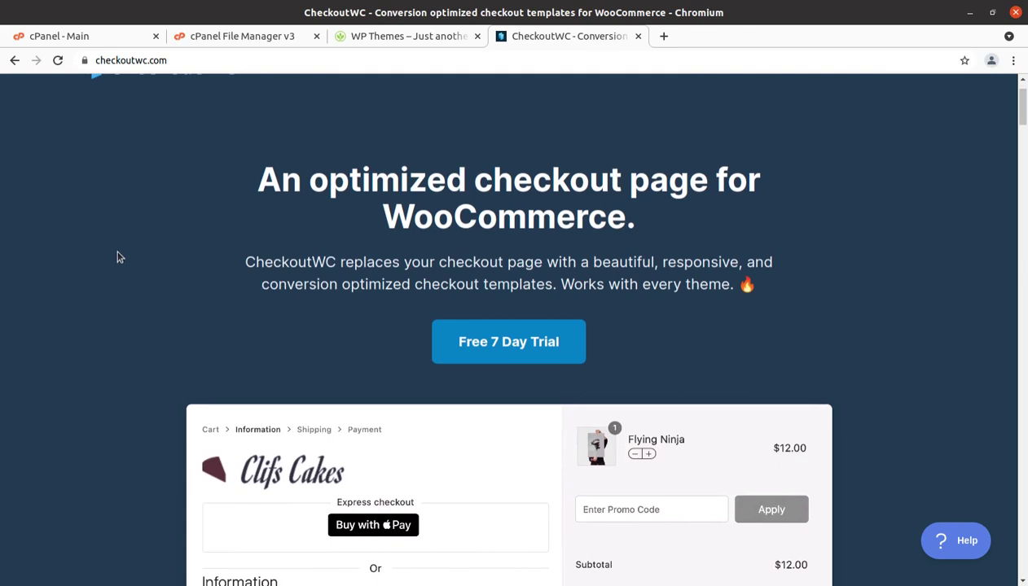
click(389, 36)
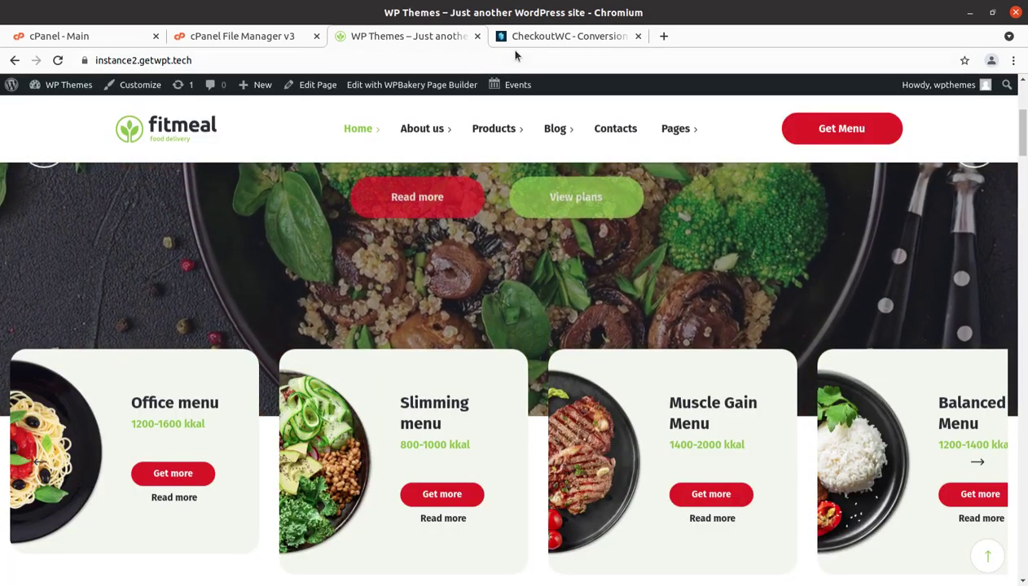
click(544, 41)
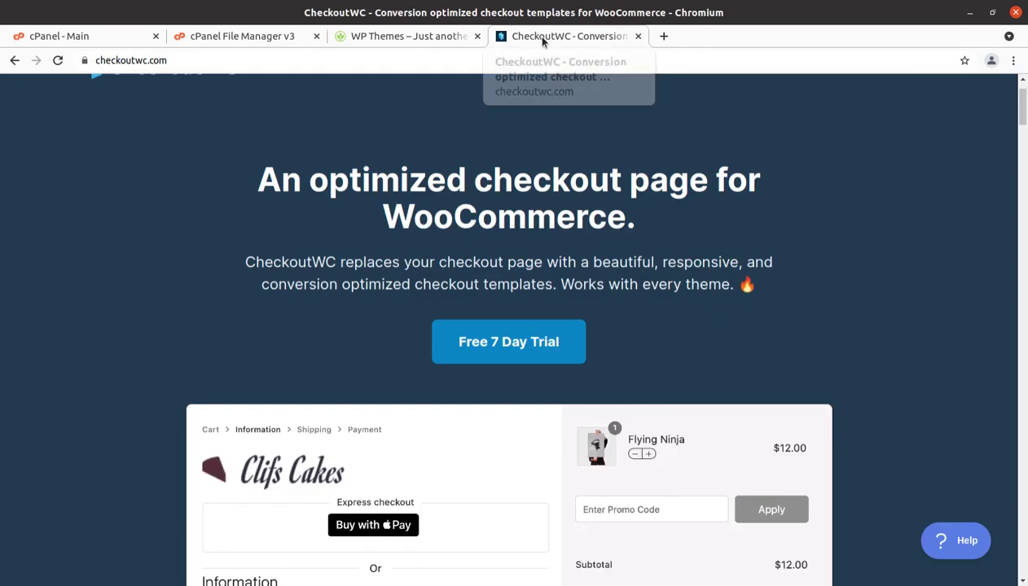
scroll(253, 215, down, 2)
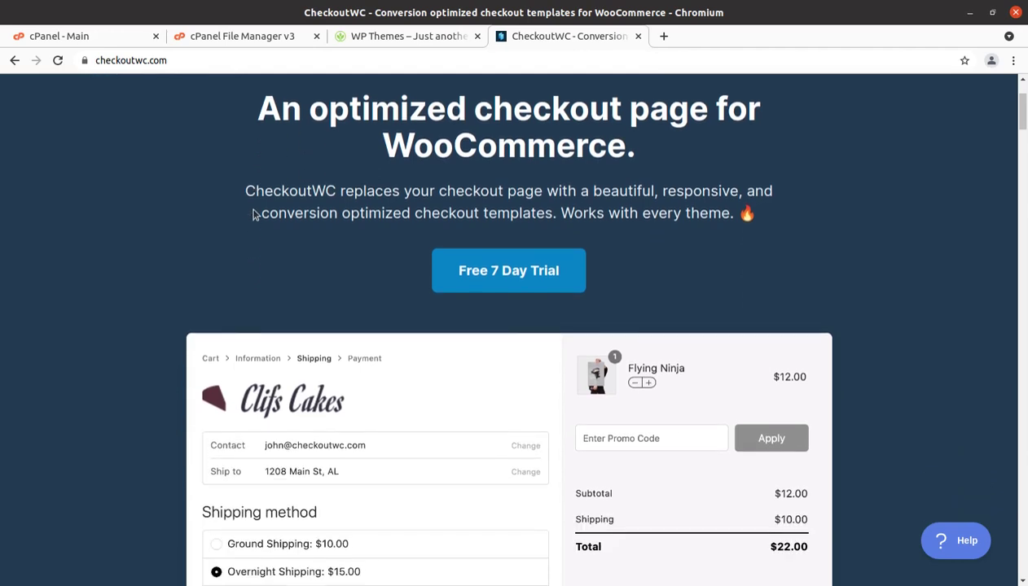
scroll(252, 214, down, 2)
scroll(252, 214, down, 1)
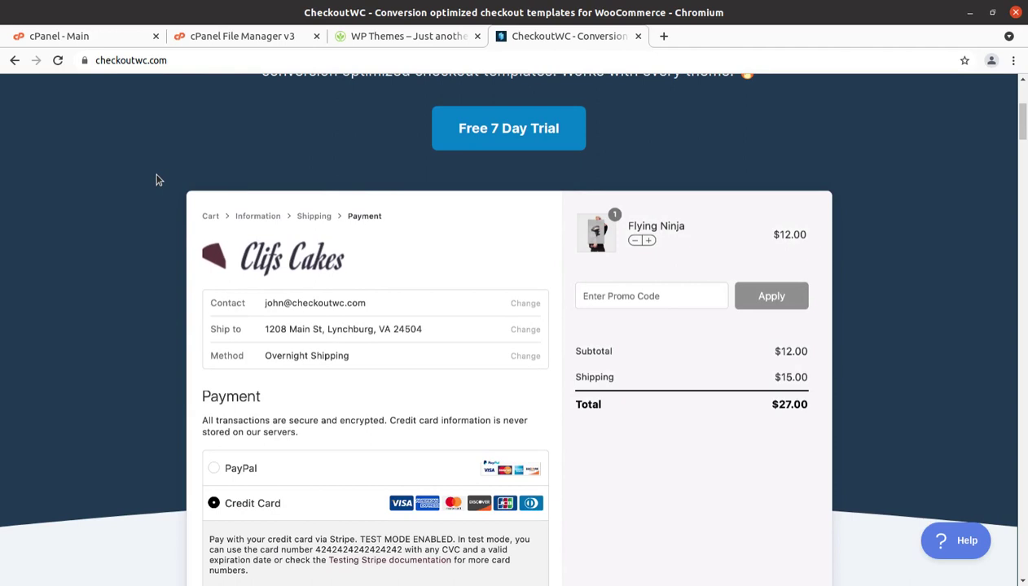
scroll(158, 180, down, 2)
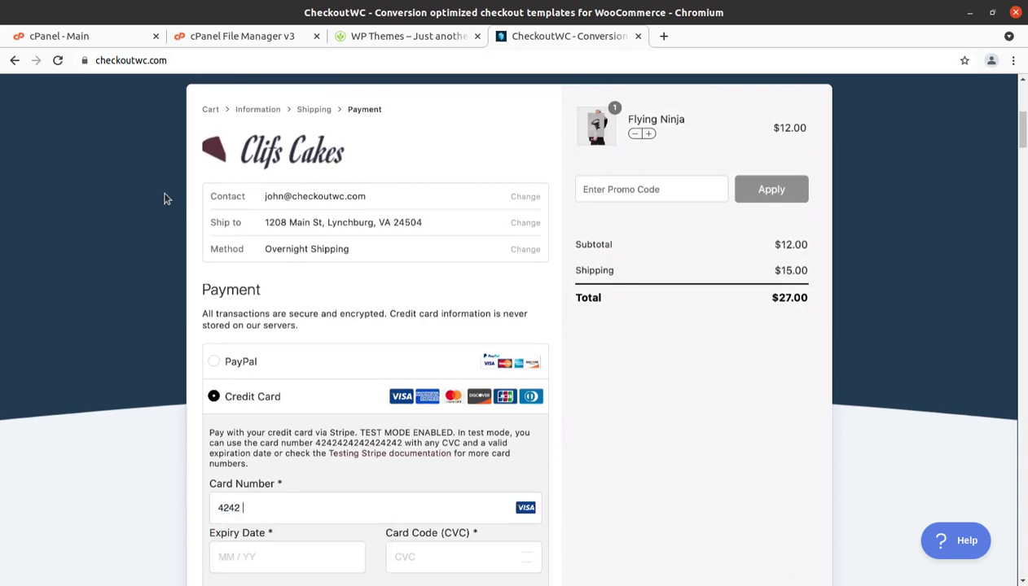
Step: Return to the Fitmeal storefront and scroll down to the Choose Your Nutrition section
click(399, 38)
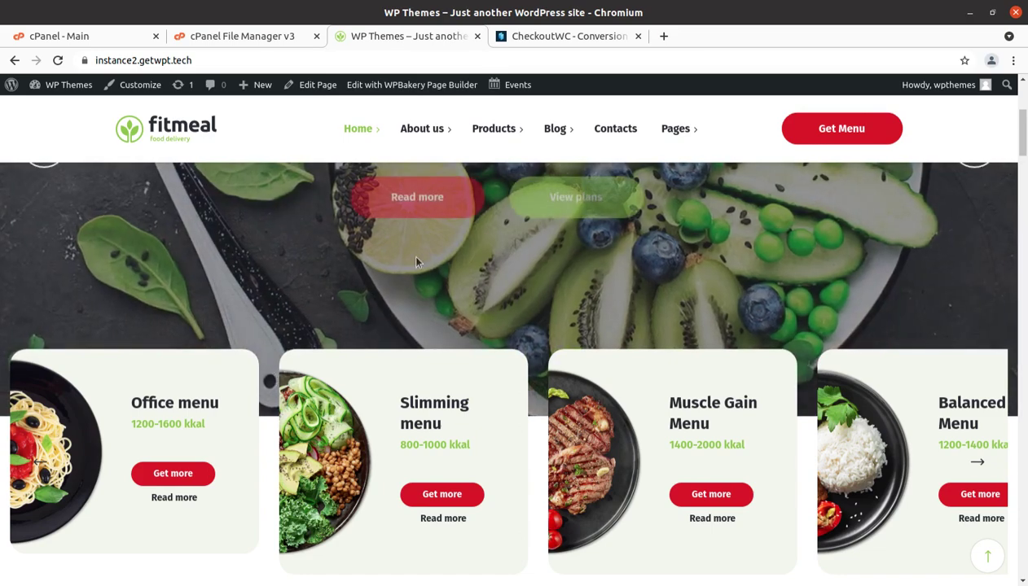
scroll(309, 279, down, 3)
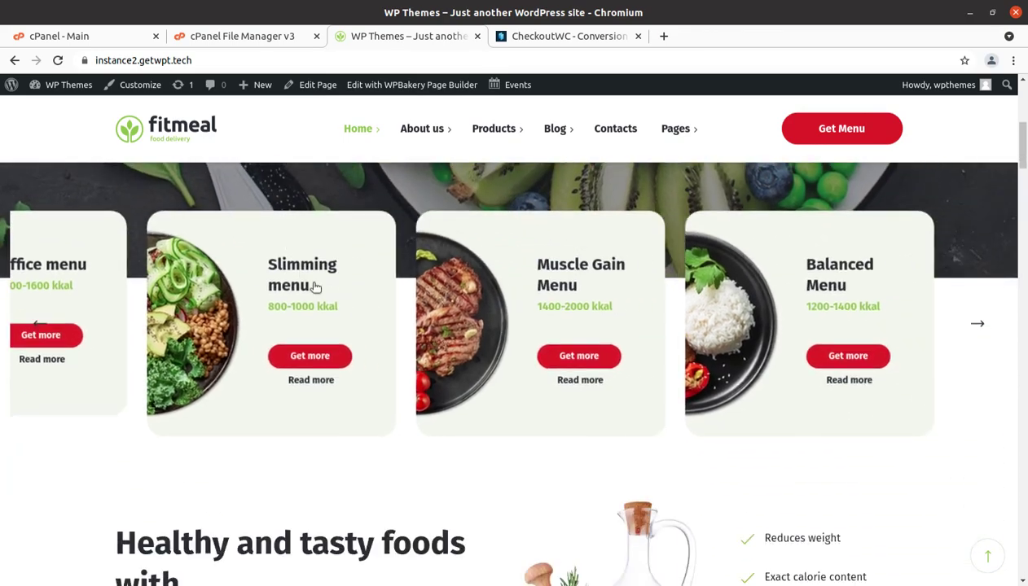
scroll(315, 286, down, 1)
scroll(315, 287, down, 2)
scroll(315, 287, down, 2)
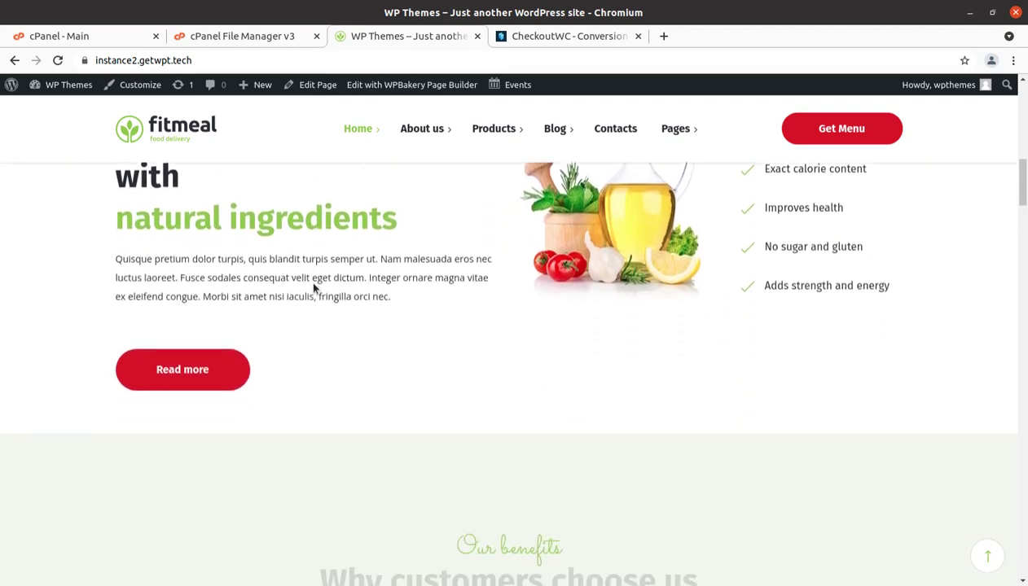
scroll(315, 287, down, 2)
scroll(383, 338, down, 2)
scroll(447, 355, down, 2)
scroll(447, 354, down, 2)
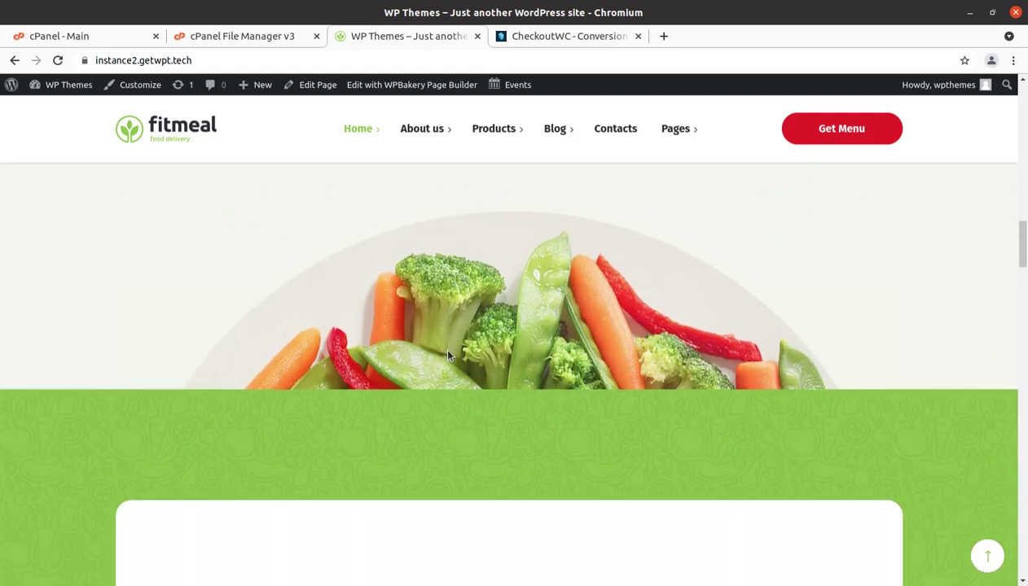
scroll(447, 352, down, 3)
scroll(447, 351, down, 3)
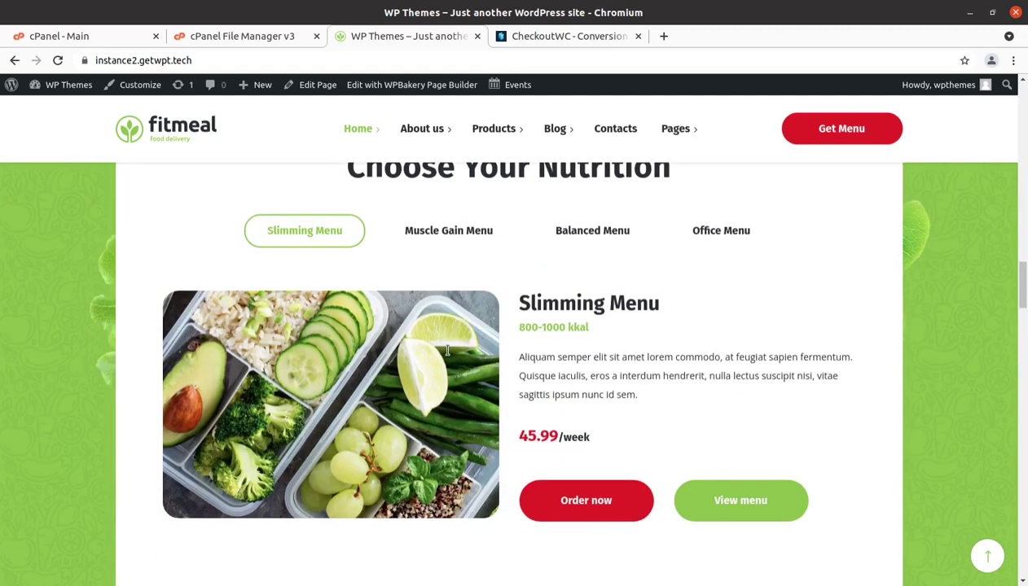
Step: Open the Slimming Menu product page and add one Slimming Menu ($49.99) to the cart
click(583, 503)
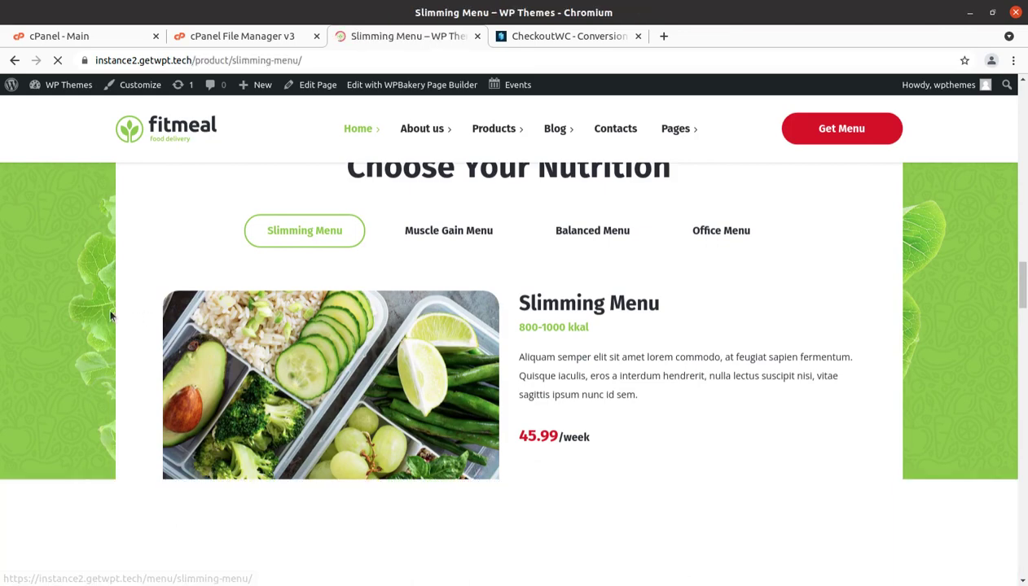
scroll(538, 272, down, 2)
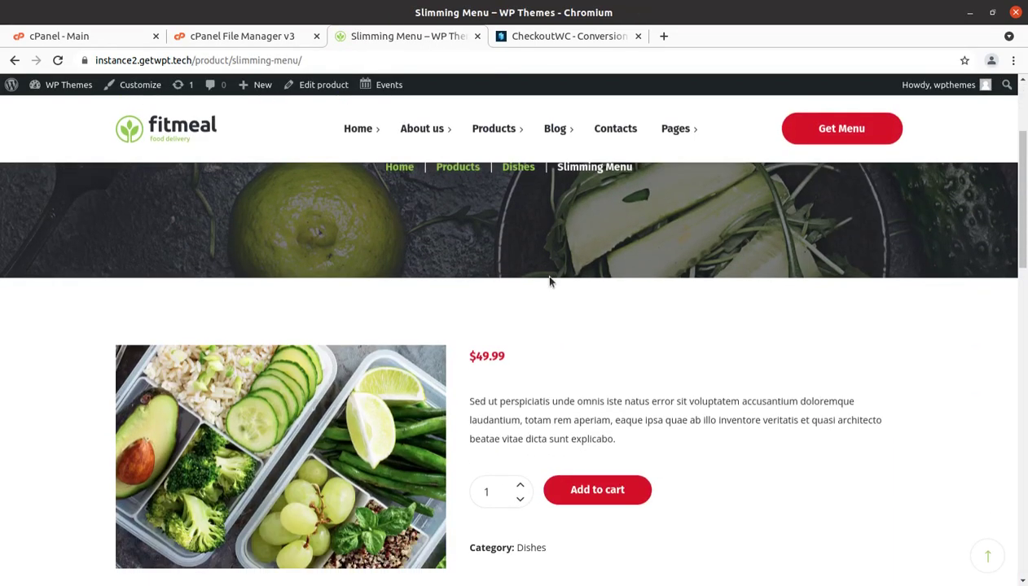
scroll(541, 277, down, 2)
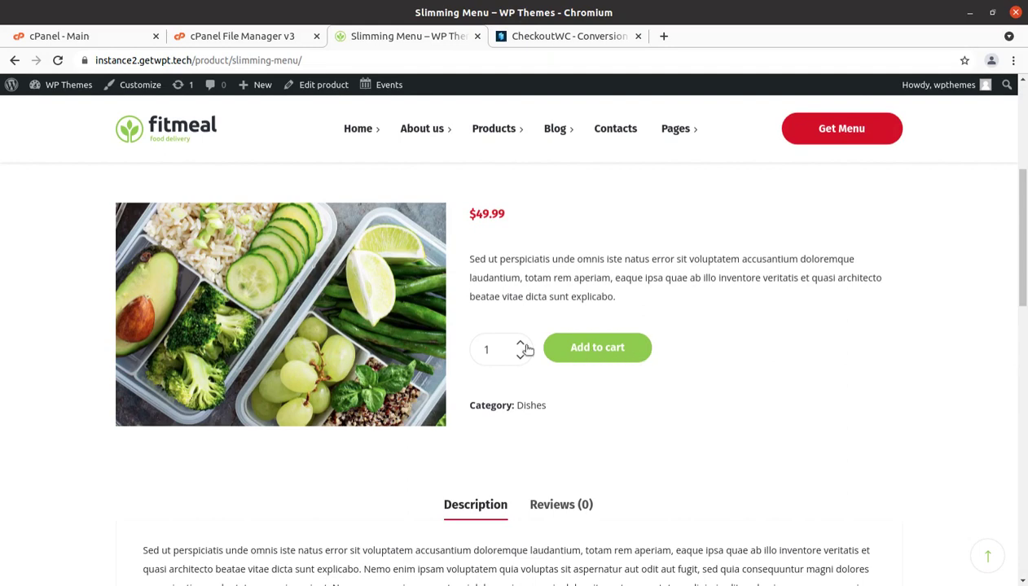
click(574, 350)
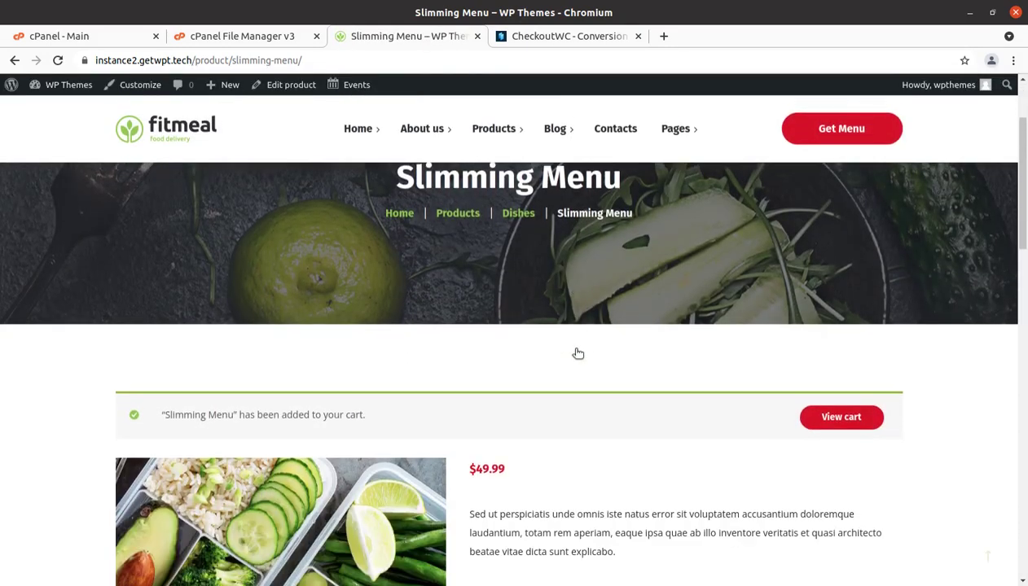
scroll(577, 353, down, 4)
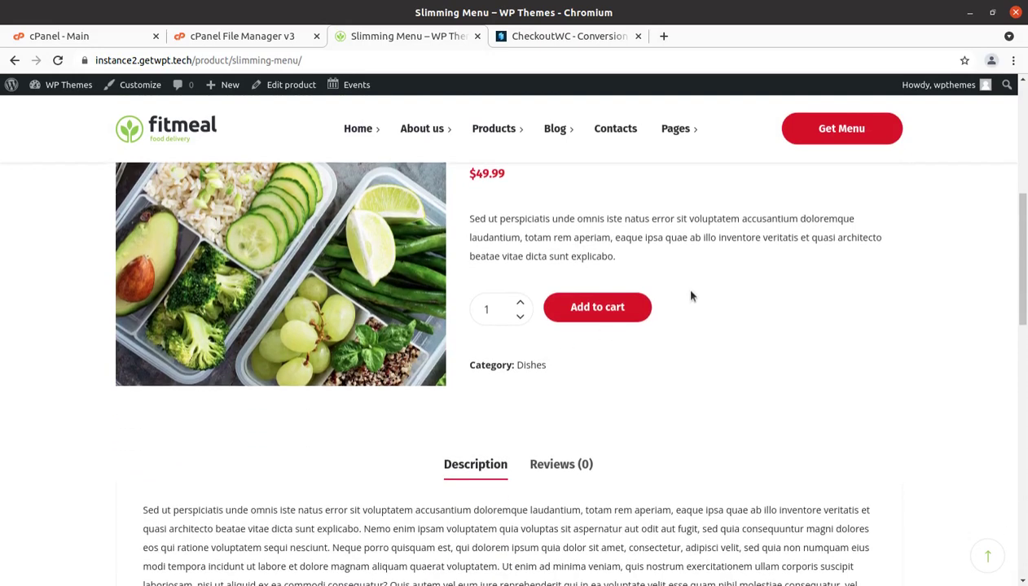
scroll(691, 292, up, 4)
scroll(693, 289, up, 1)
Step: Open the cart from the header and review the Slimming Menu line at $49.99
click(893, 112)
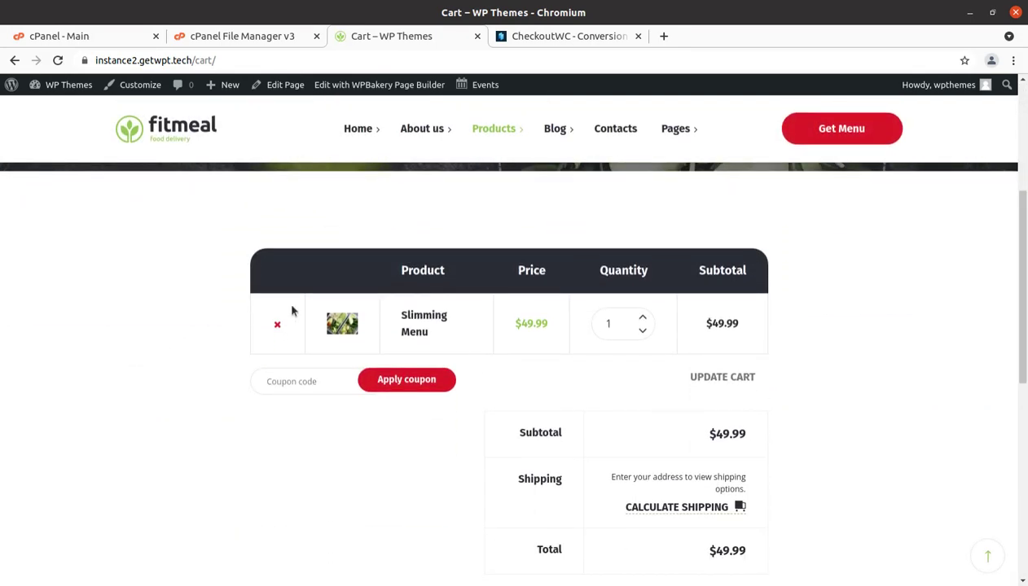
scroll(286, 300, down, 1)
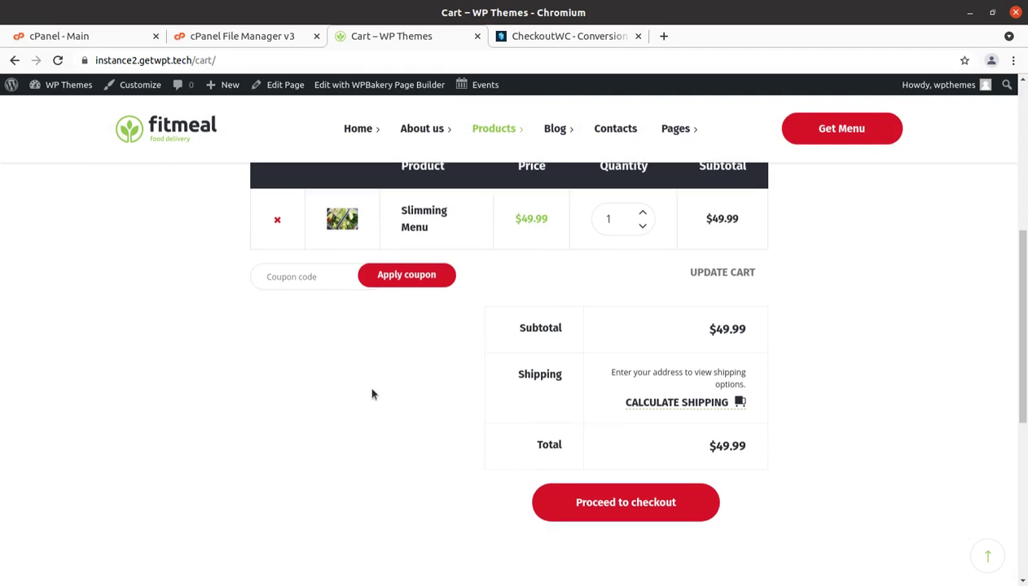
scroll(372, 394, up, 2)
scroll(372, 395, up, 2)
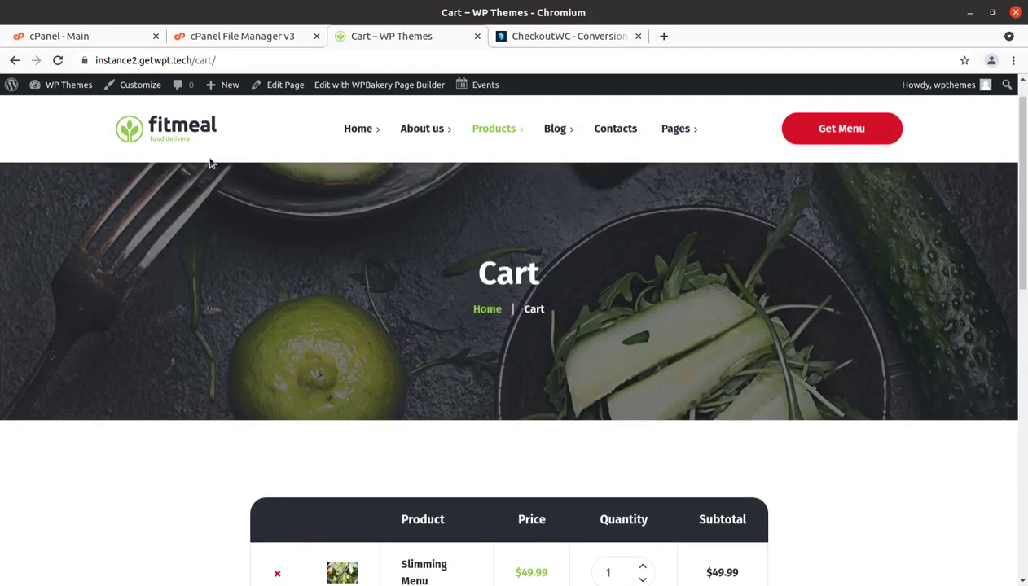
scroll(447, 200, down, 1)
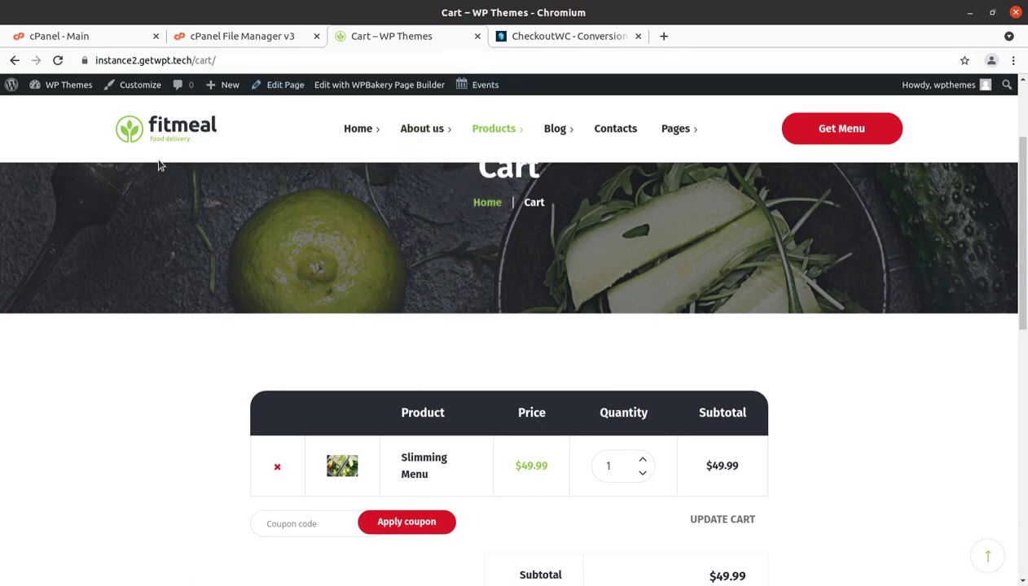
mouse_move(65, 85)
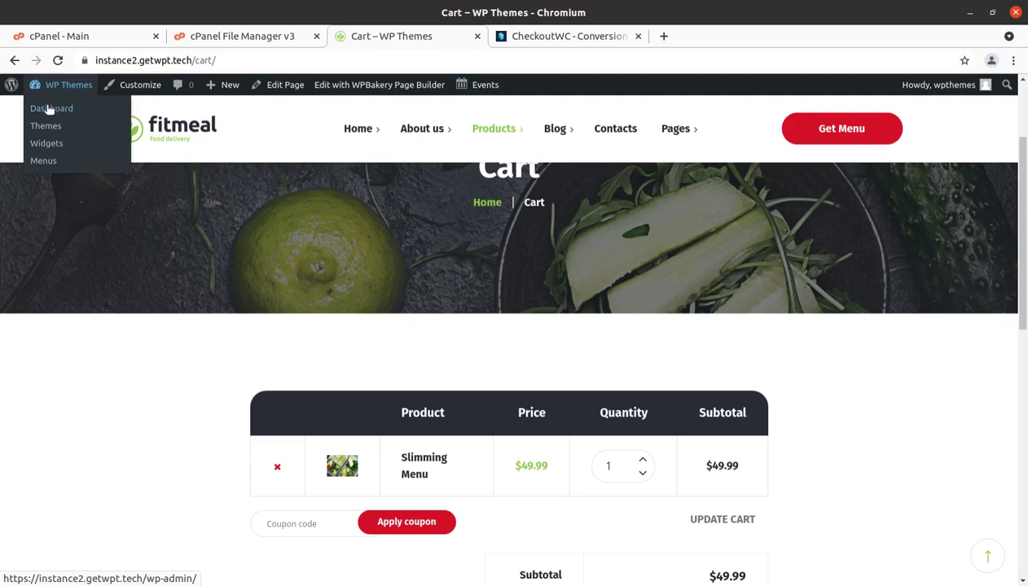
Step: Go to the wp-admin Dashboard from the admin bar and look over its widgets
click(44, 114)
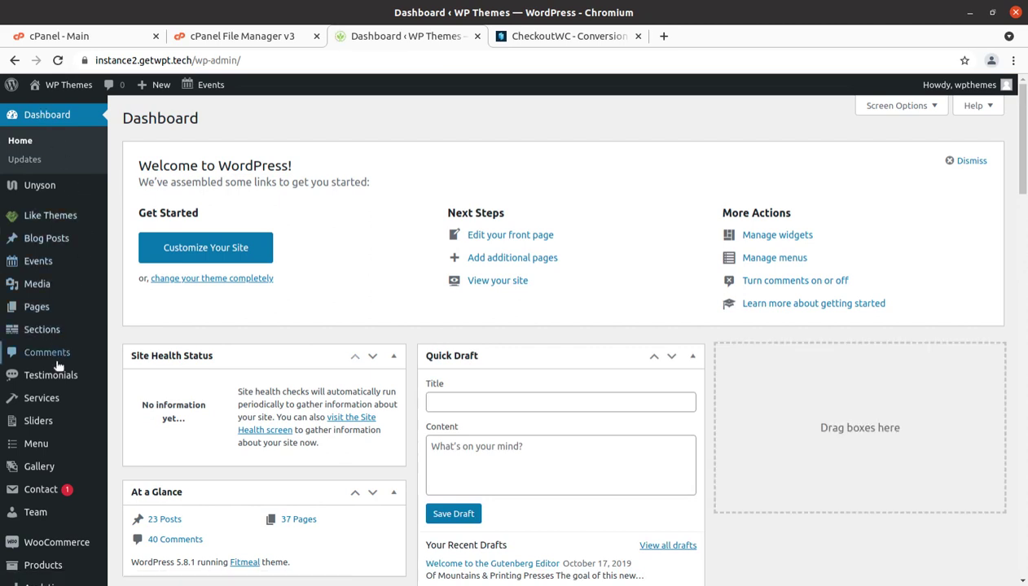
scroll(94, 268, down, 1)
scroll(94, 269, down, 1)
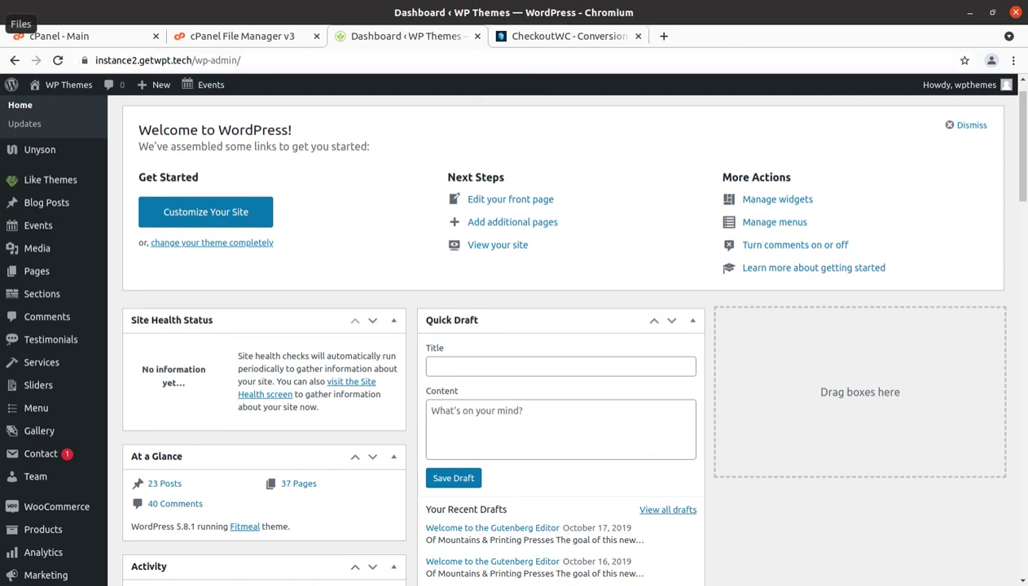
Step: Look inside the checkout-for-woocommerce folder in checkoutwc_v6.1.1 in Files
click(18, 24)
double_click(210, 86)
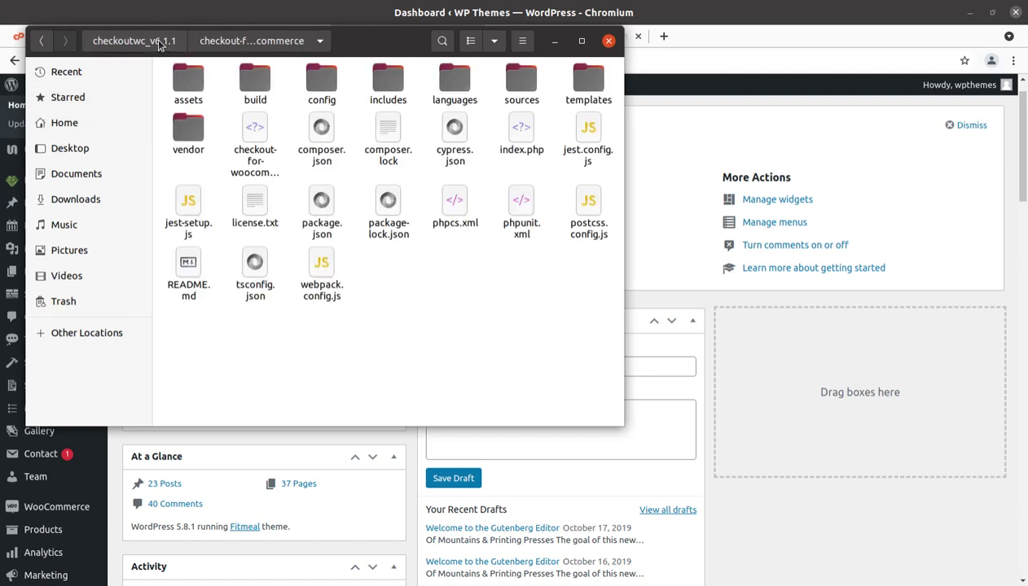
click(158, 41)
Step: Compress the folder into checkout-for-woocommerce.zip and minimize Files to reveal the dashboard
right_click(206, 94)
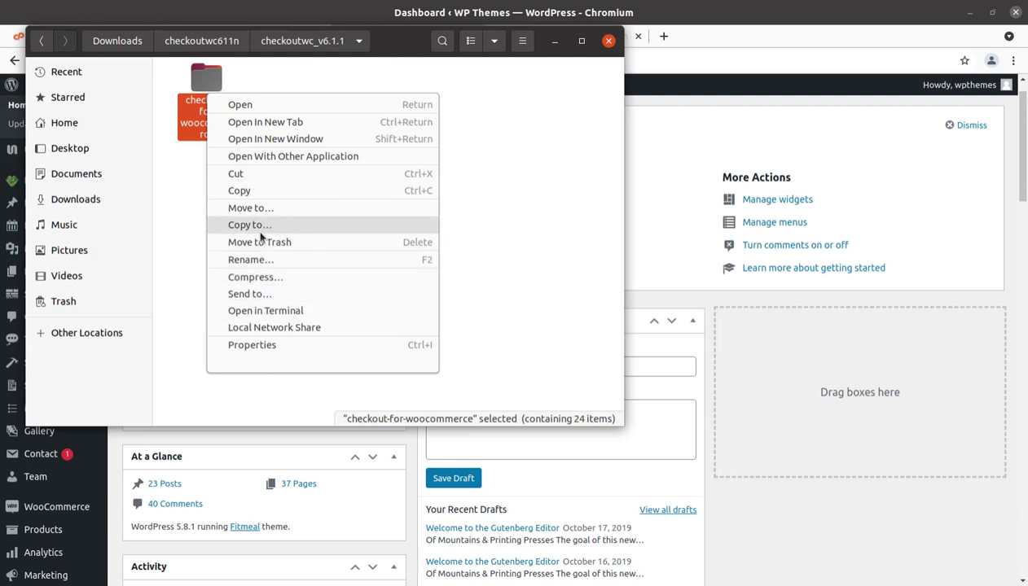
click(254, 277)
click(442, 177)
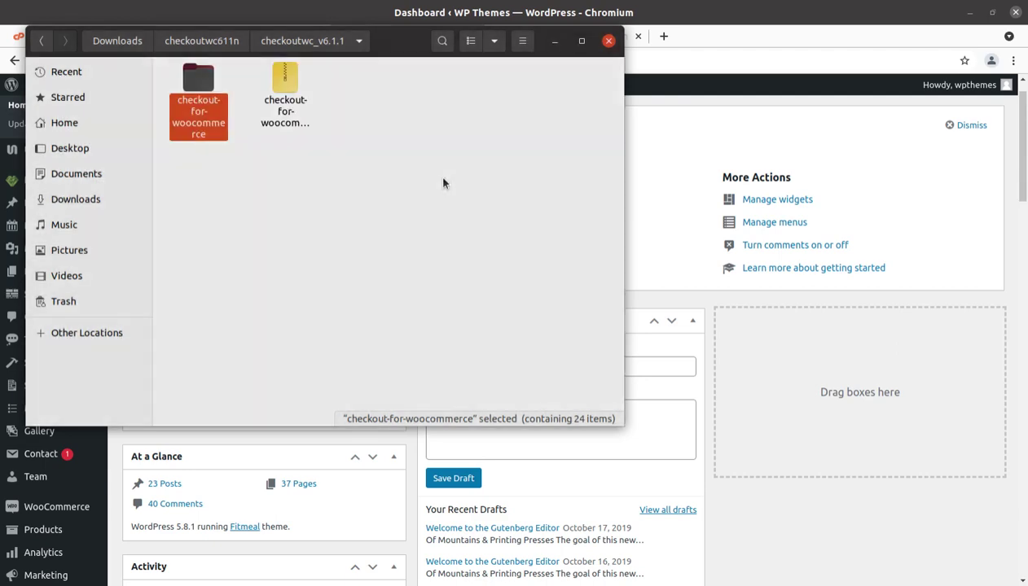
click(550, 43)
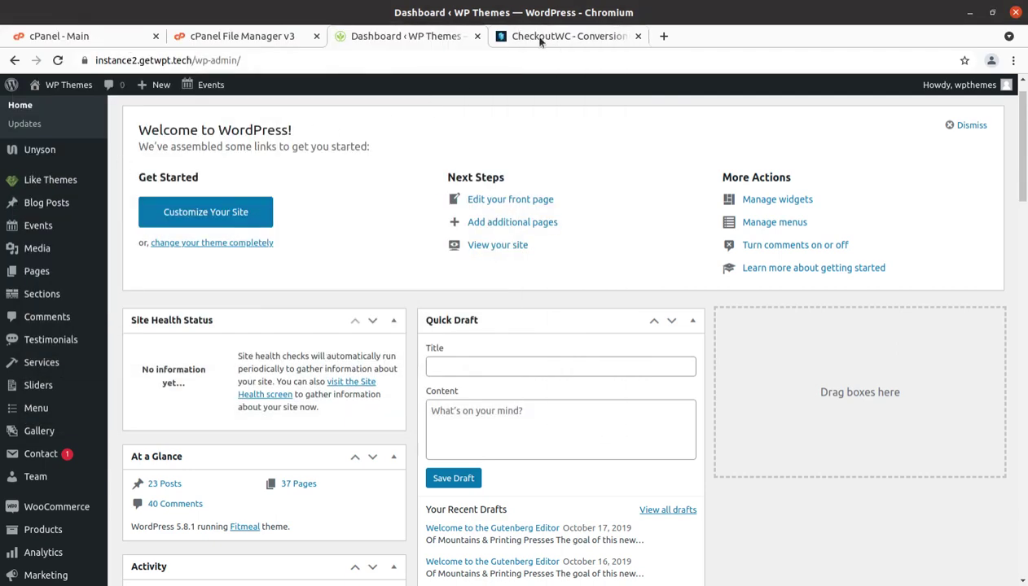
Step: Jump to the CheckoutWC site's Features section and read the simplified checkout sections
click(540, 39)
scroll(429, 286, up, 5)
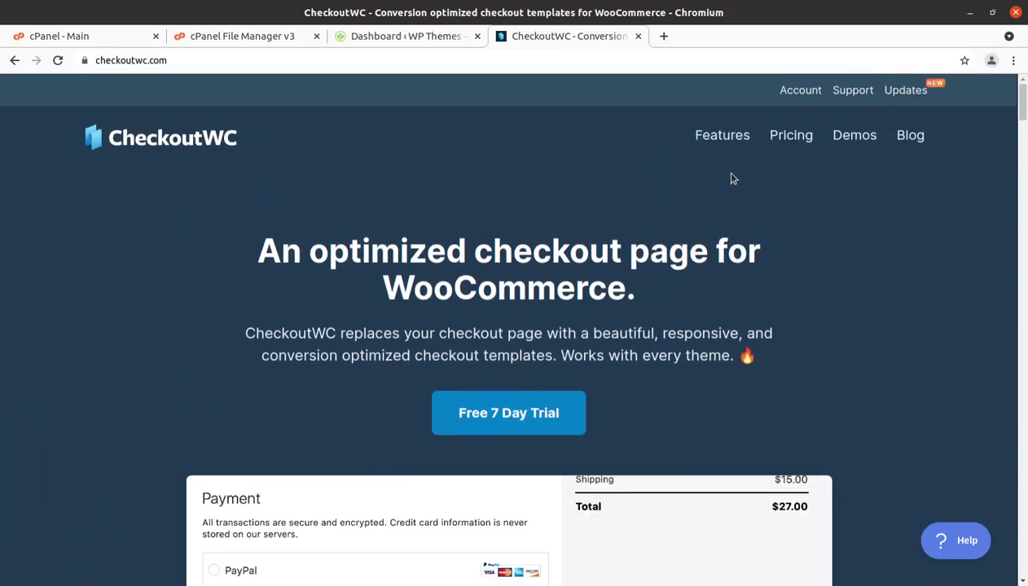
click(720, 137)
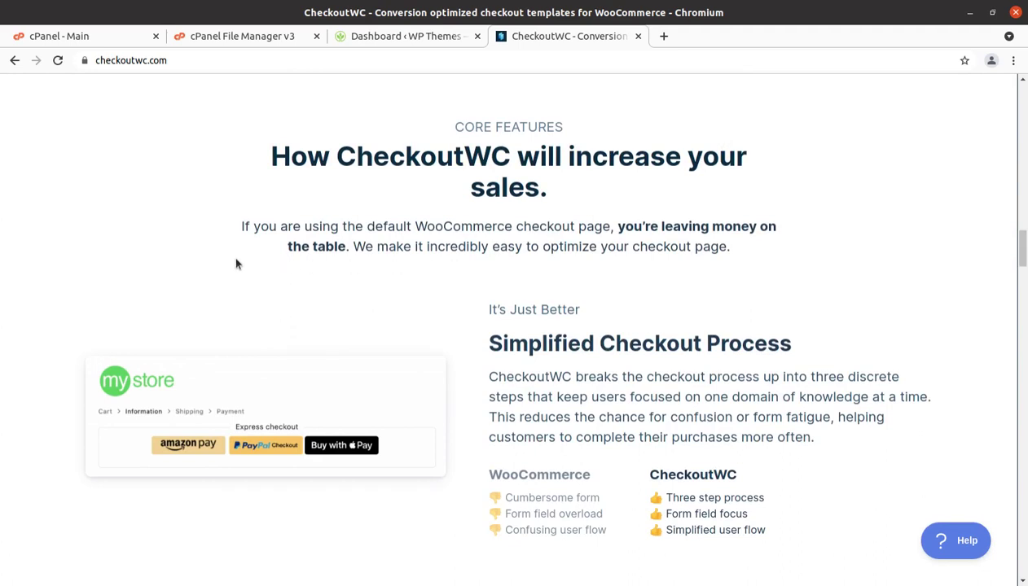
scroll(417, 338, down, 3)
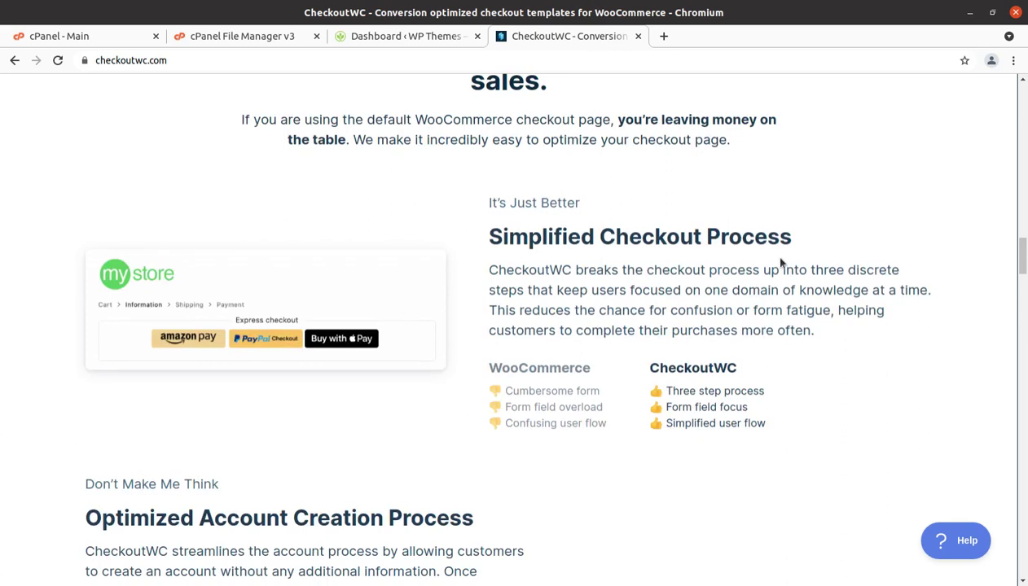
scroll(819, 256, down, 3)
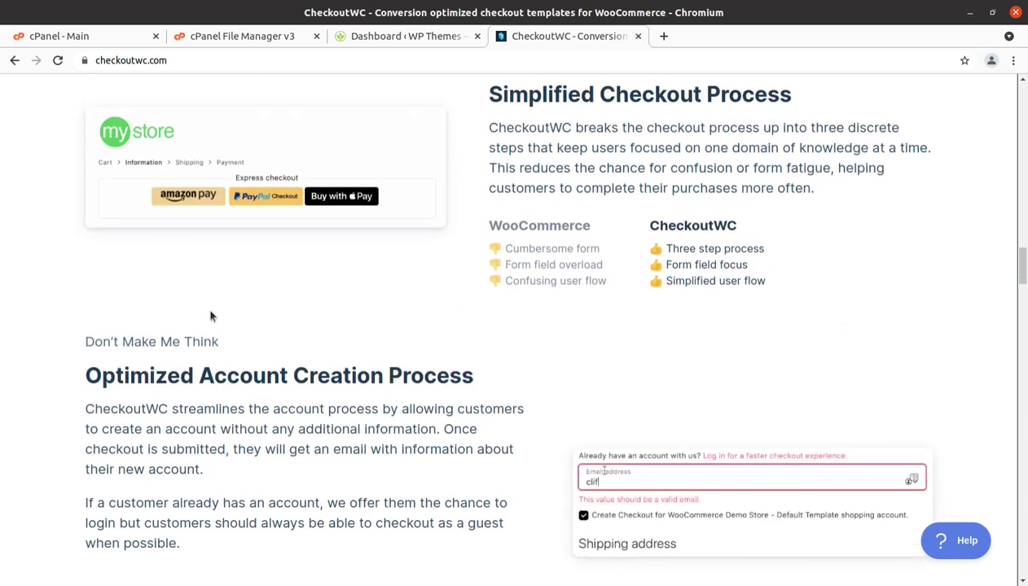
scroll(263, 407, down, 1)
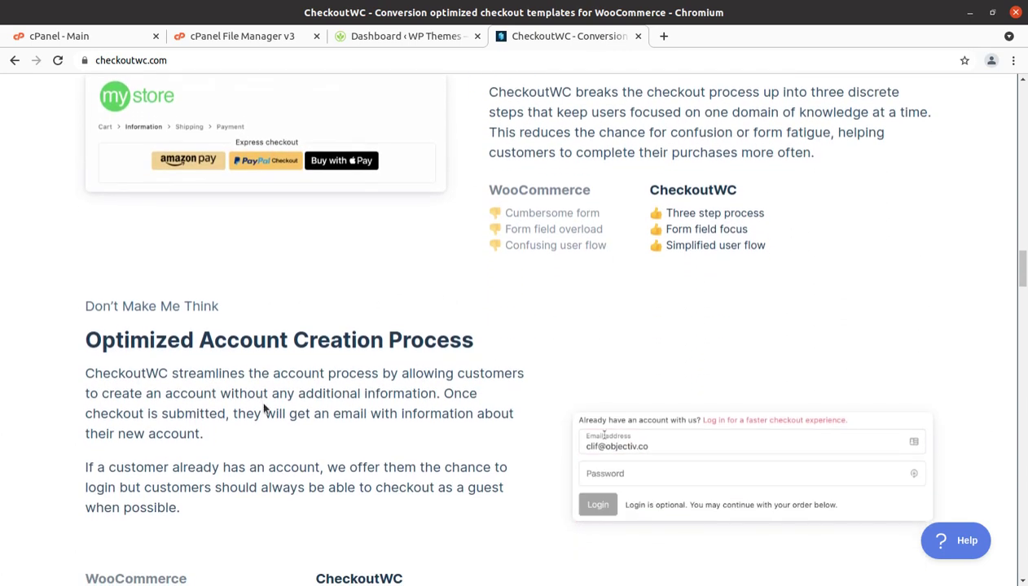
scroll(271, 371, down, 2)
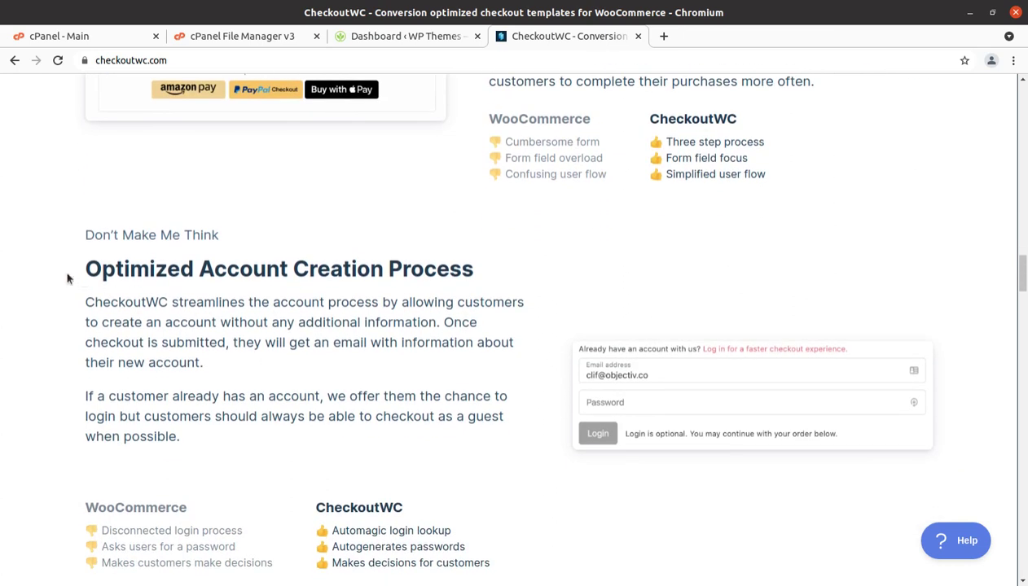
drag(68, 279, 475, 272)
scroll(475, 276, down, 2)
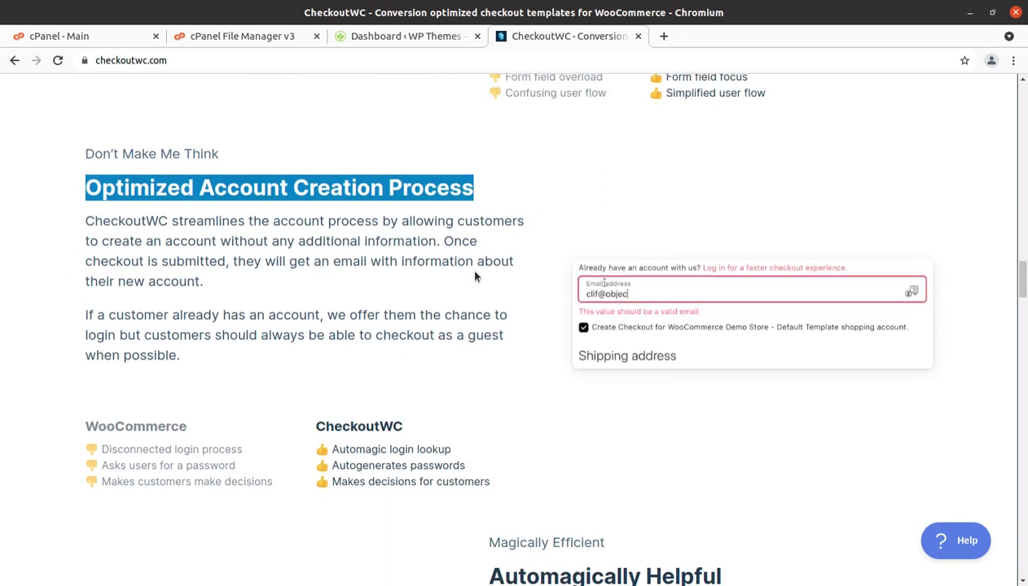
scroll(472, 273, down, 3)
scroll(472, 269, down, 3)
scroll(471, 265, down, 2)
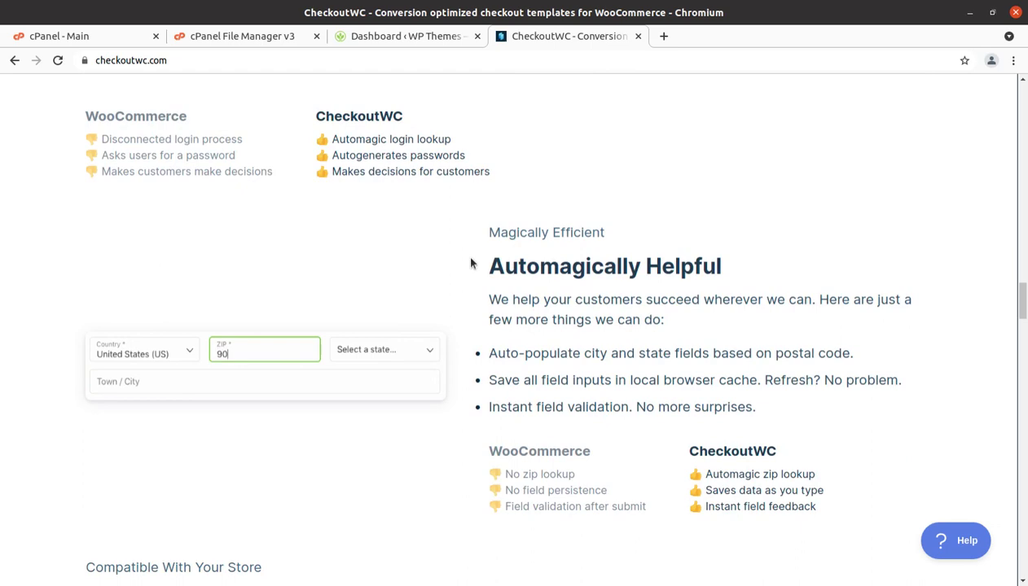
Step: Continue past the Automagically Helpful heading through the full feature list and integrations
drag(484, 267, 729, 272)
scroll(749, 277, down, 2)
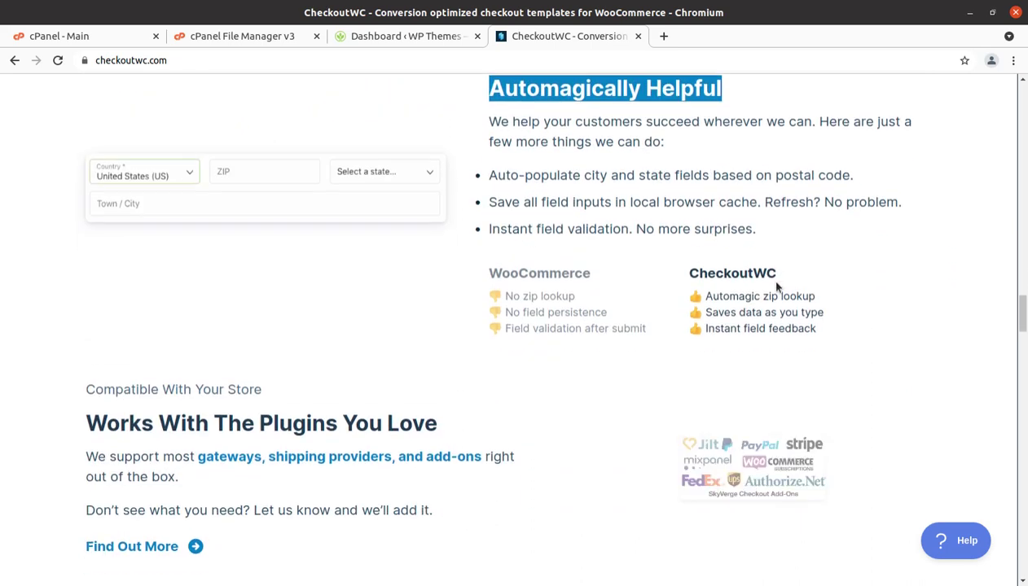
scroll(775, 285, down, 2)
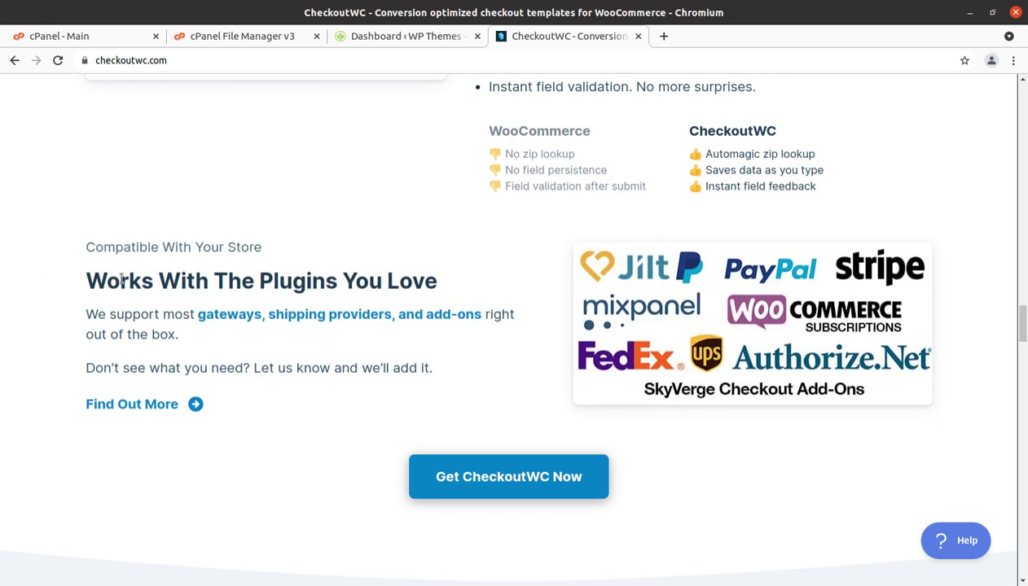
scroll(459, 298, down, 3)
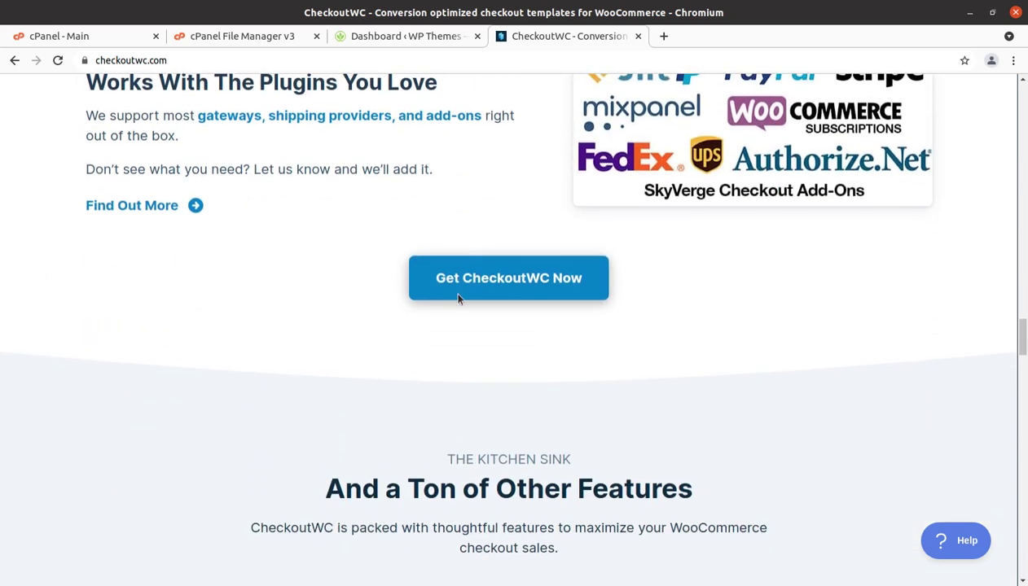
scroll(408, 340, down, 2)
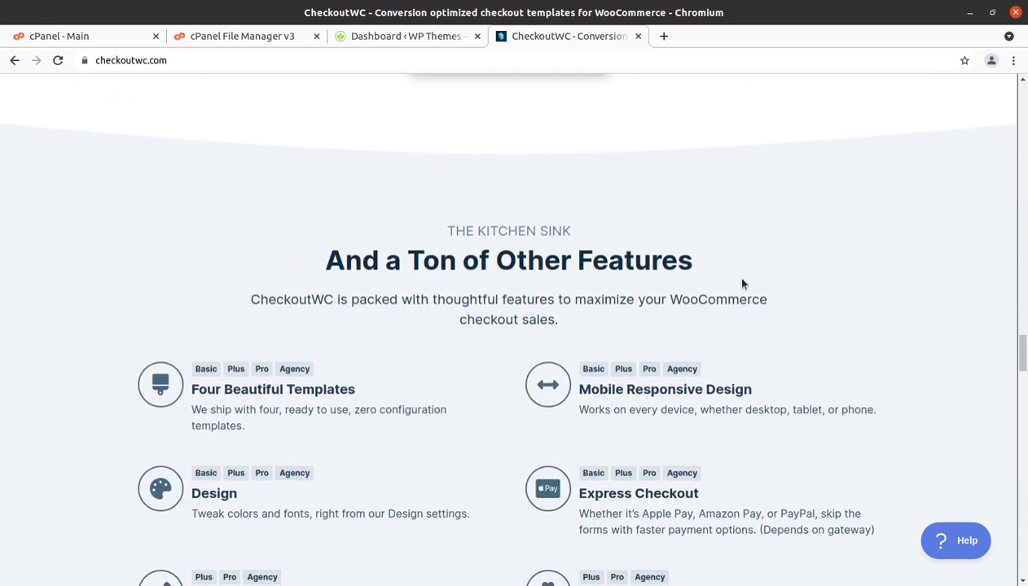
scroll(597, 293, down, 1)
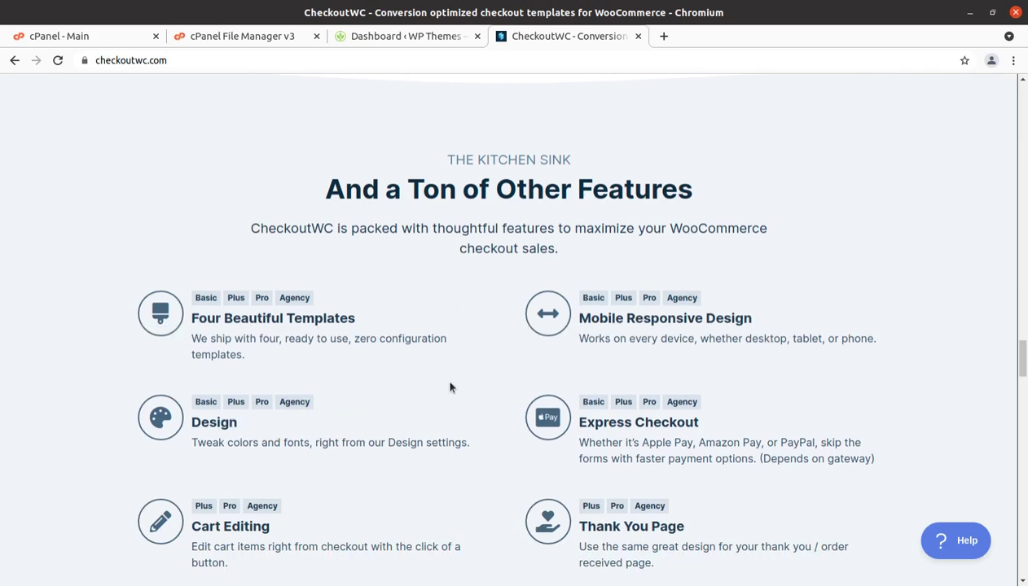
scroll(450, 388, down, 1)
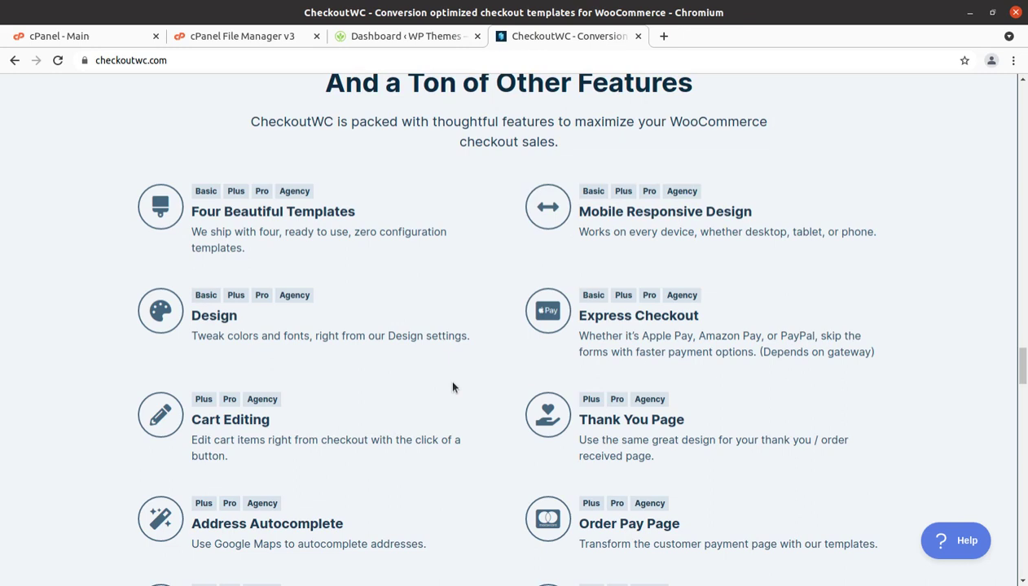
scroll(453, 388, down, 1)
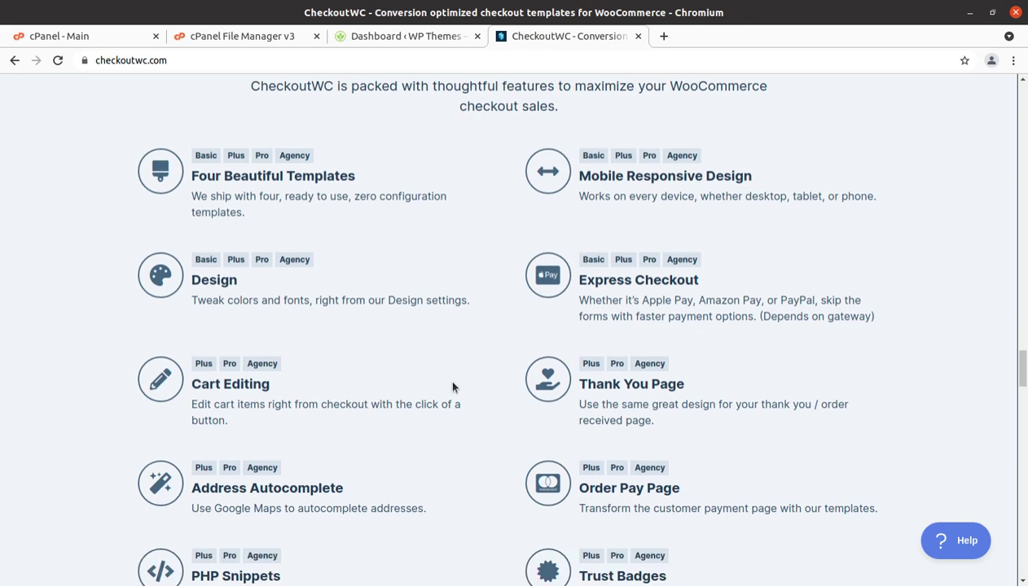
scroll(448, 440, down, 1)
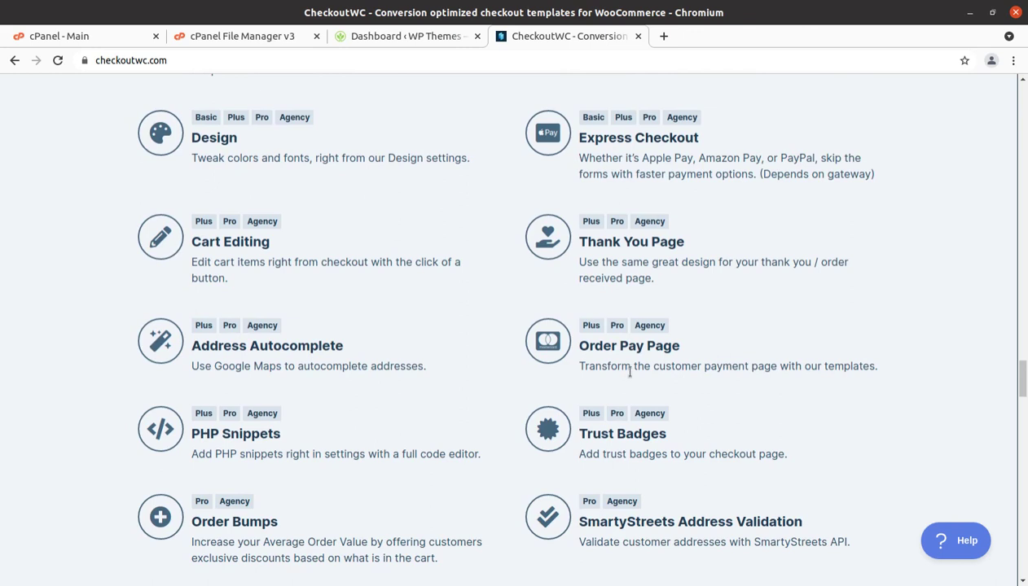
scroll(663, 367, down, 1)
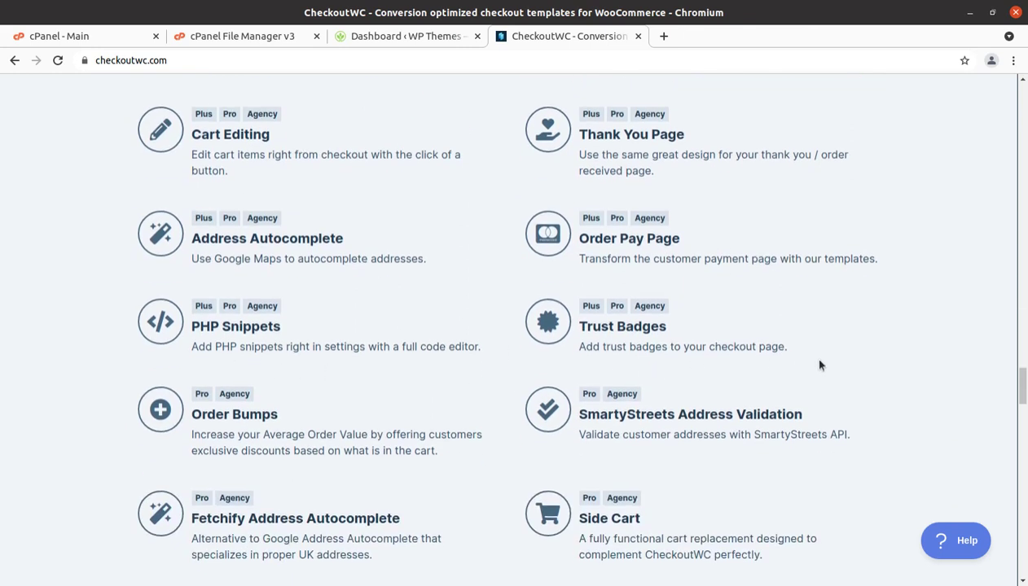
scroll(820, 366, down, 1)
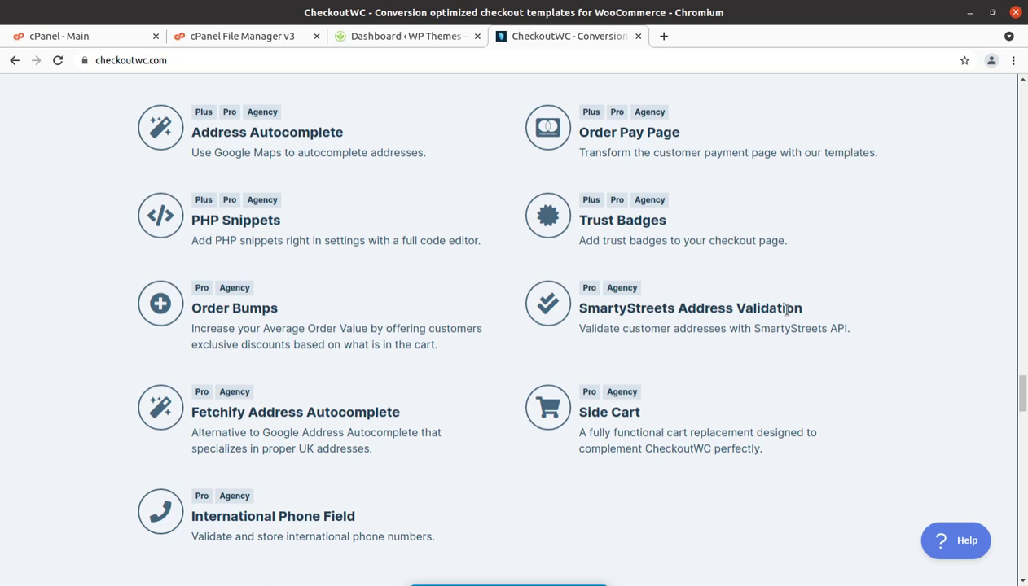
scroll(212, 382, down, 1)
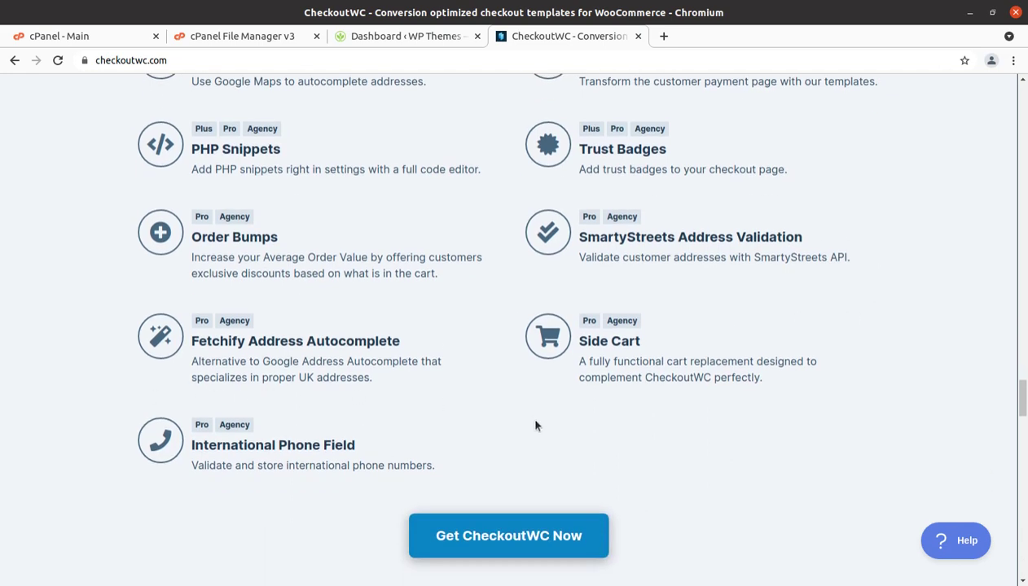
Step: Scroll back up to the Automagically Helpful section
scroll(527, 413, up, 3)
scroll(535, 425, up, 3)
scroll(536, 424, up, 3)
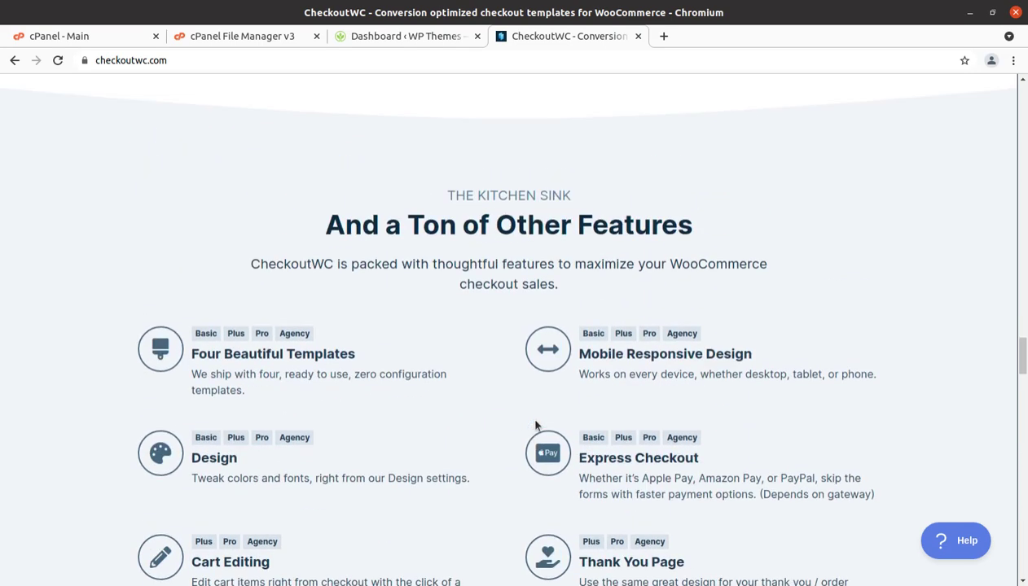
scroll(535, 425, up, 2)
scroll(489, 407, up, 3)
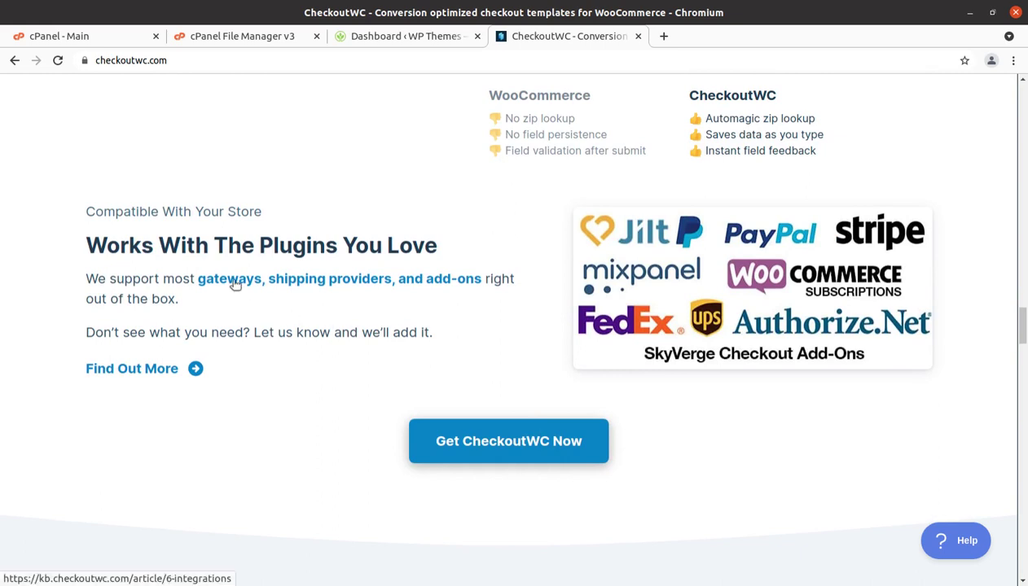
scroll(289, 222, up, 2)
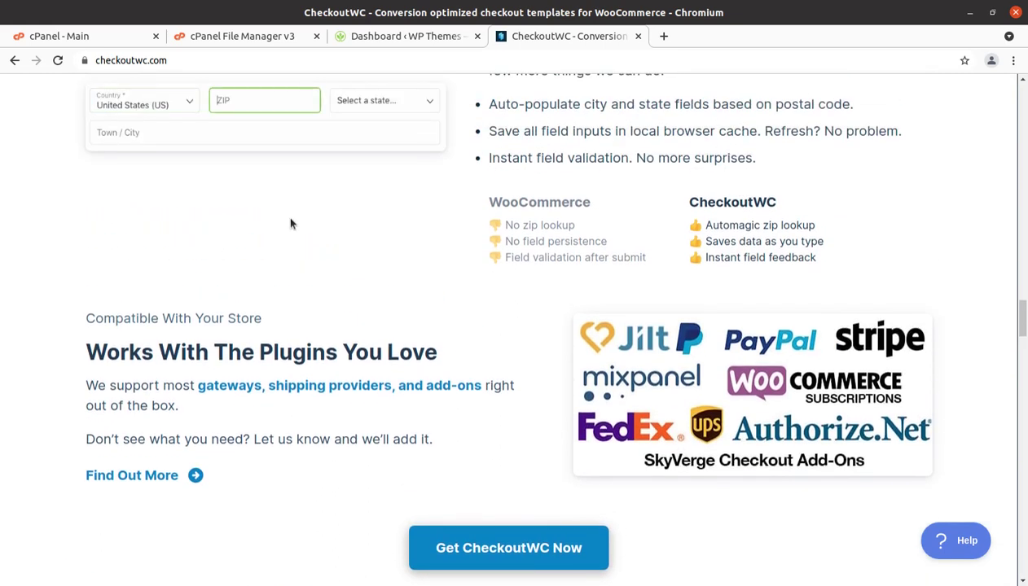
scroll(334, 199, up, 2)
scroll(356, 193, up, 2)
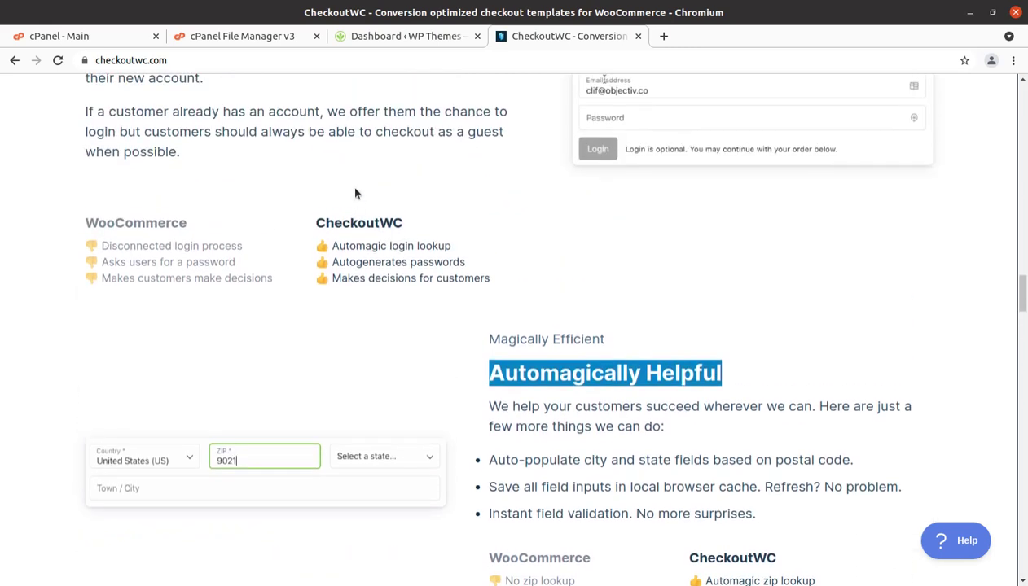
Step: Go to Plugins > Add New in the dashboard and bring up the Upload Plugin form
click(383, 36)
mouse_move(42, 362)
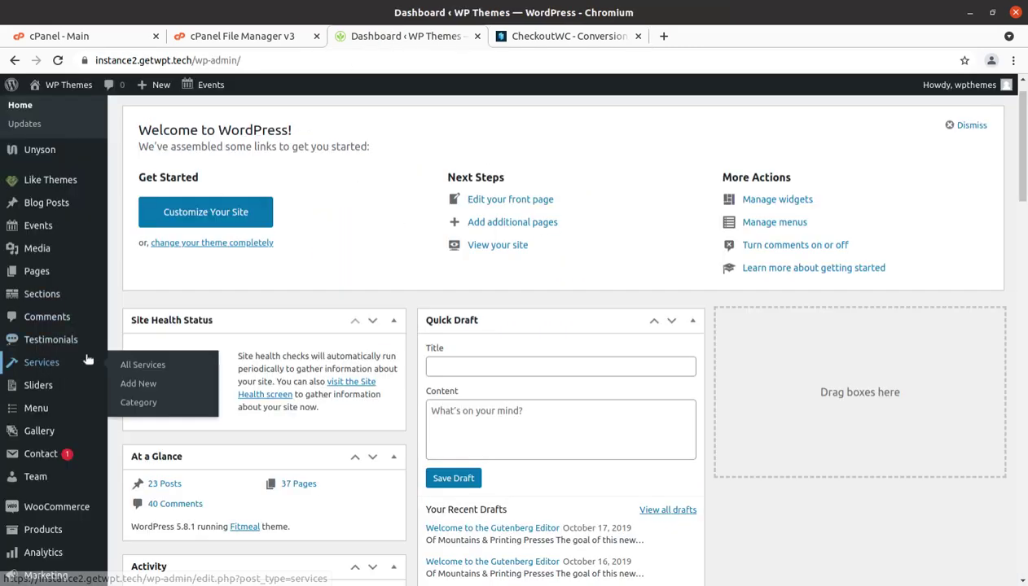
scroll(73, 501, down, 2)
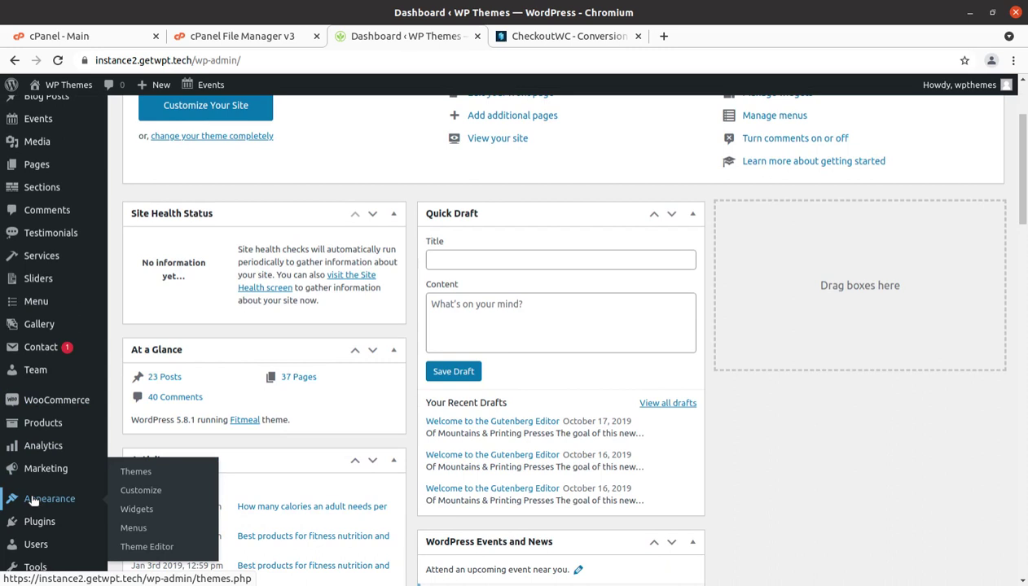
mouse_move(39, 521)
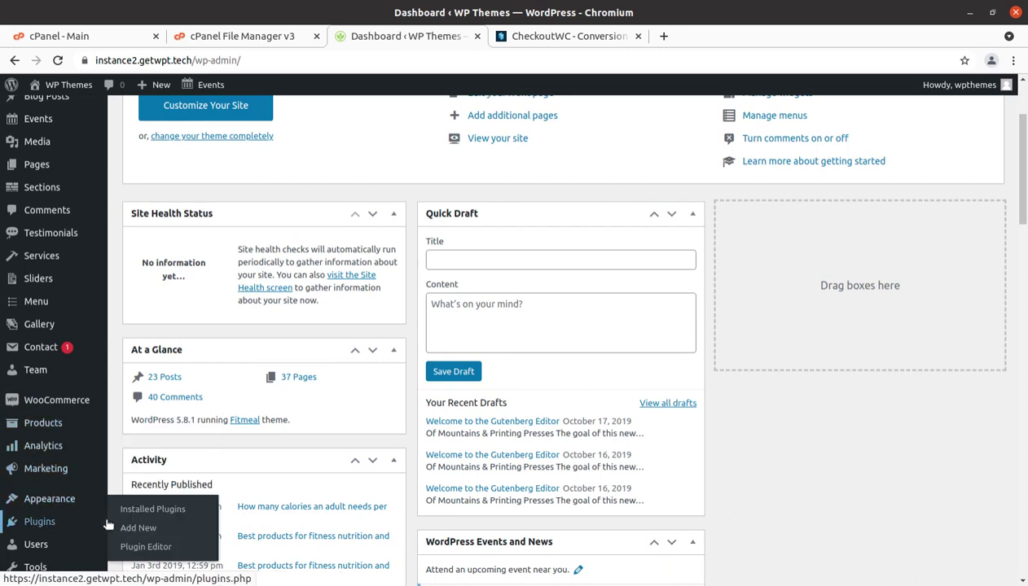
click(138, 531)
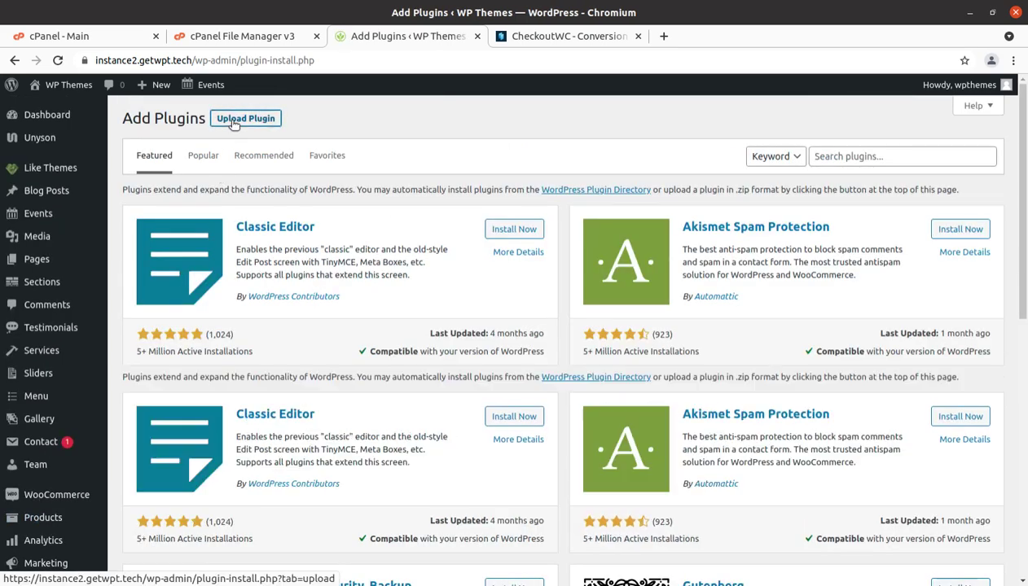
click(239, 121)
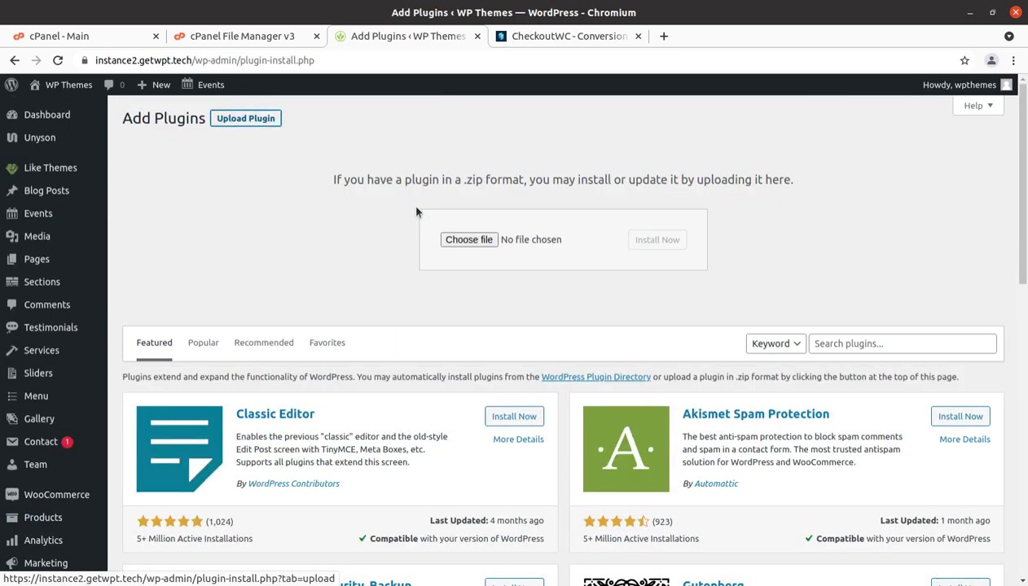
Step: Choose checkout-for-woocommerce.zip from Downloads/checkoutwc611n/checkoutwc_v6.1.1 as the plugin upload
click(470, 236)
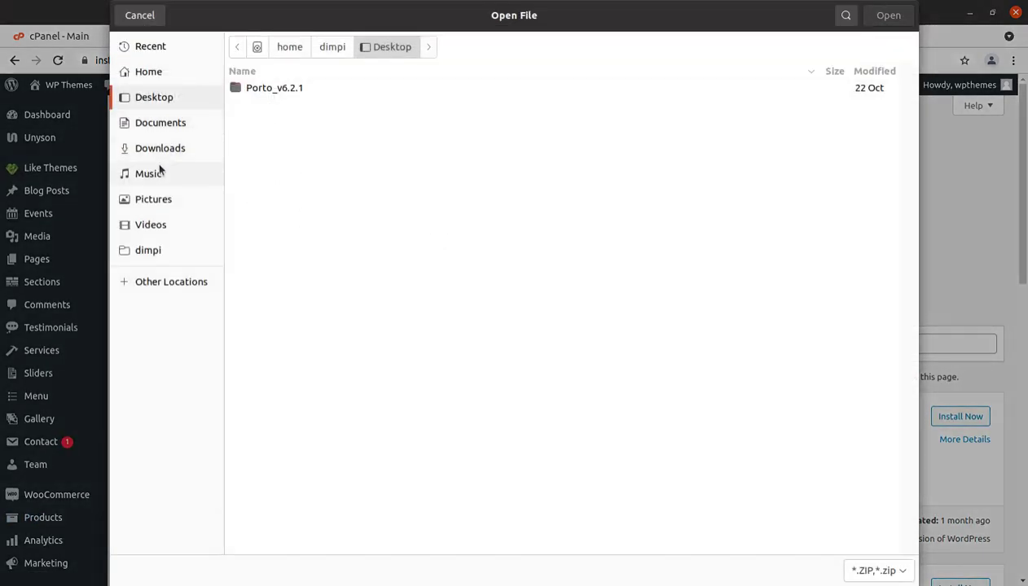
click(159, 150)
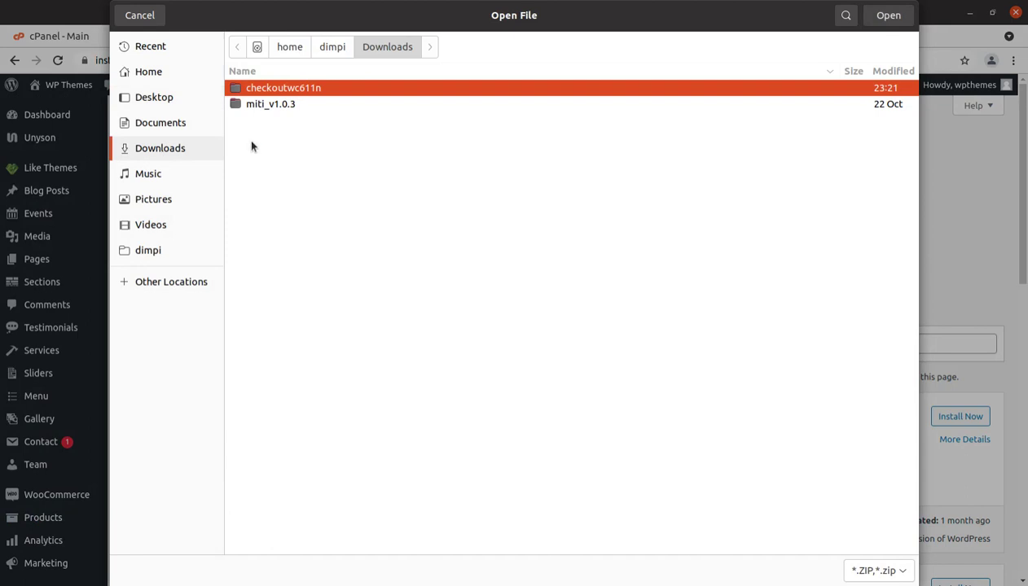
double_click(287, 88)
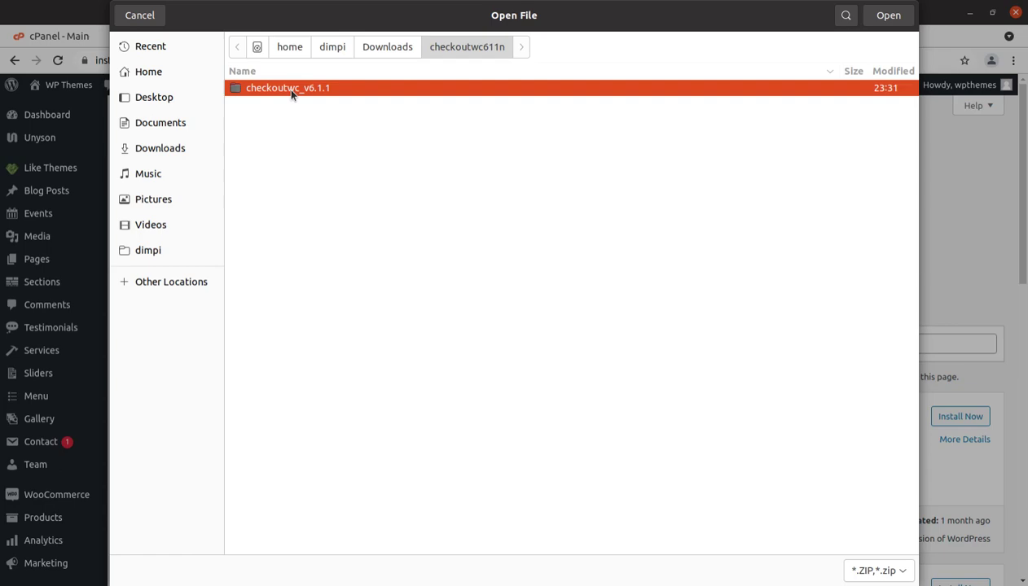
double_click(291, 90)
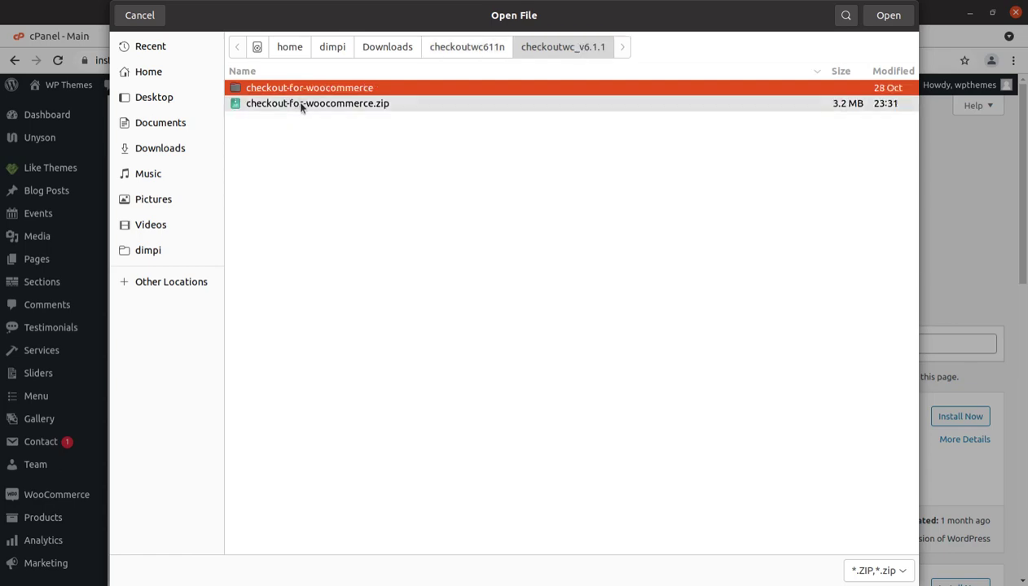
click(300, 103)
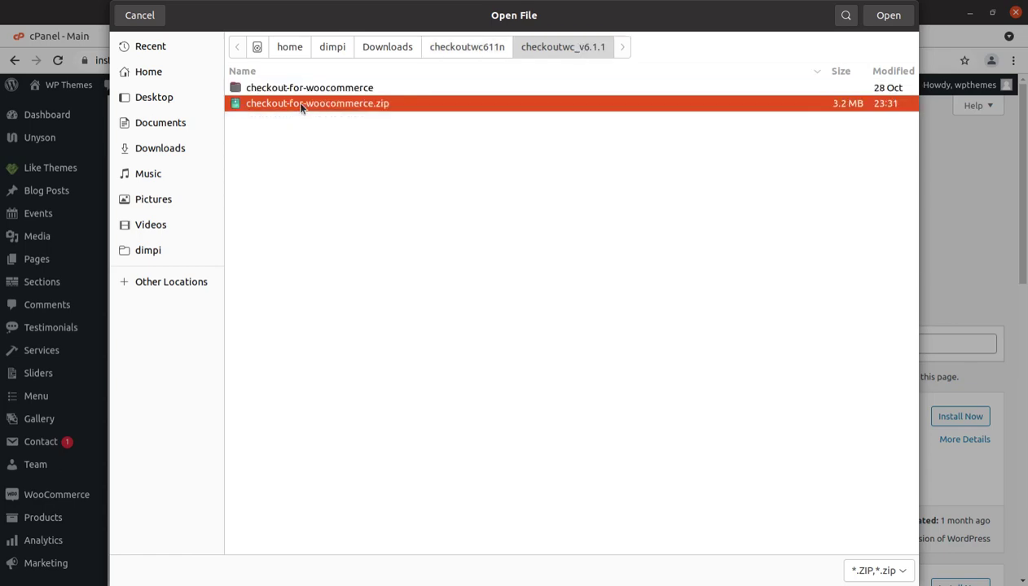
click(888, 15)
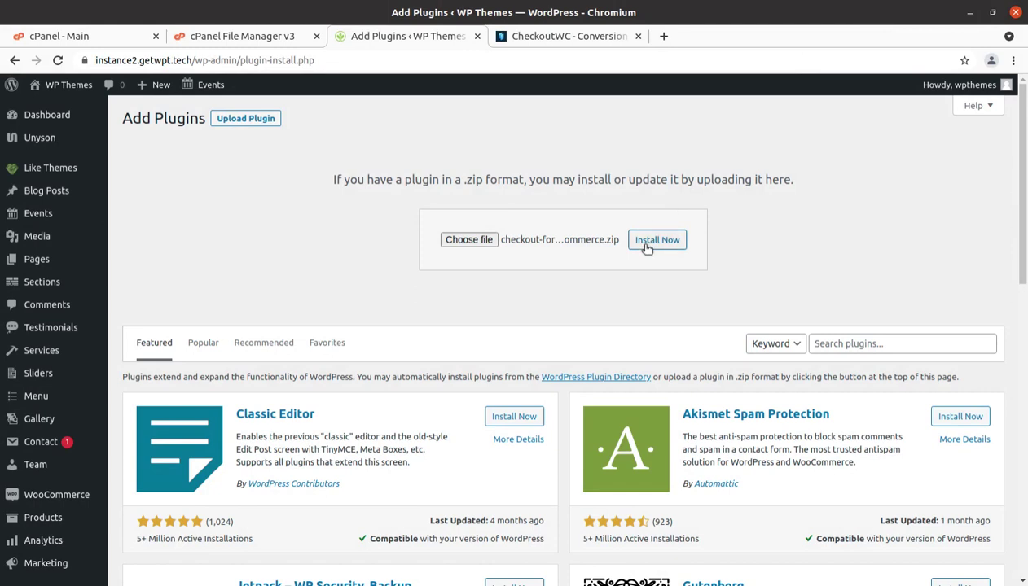
Step: Install the uploaded checkout-for-woocommerce.zip and activate the CheckoutWC plugin
click(646, 248)
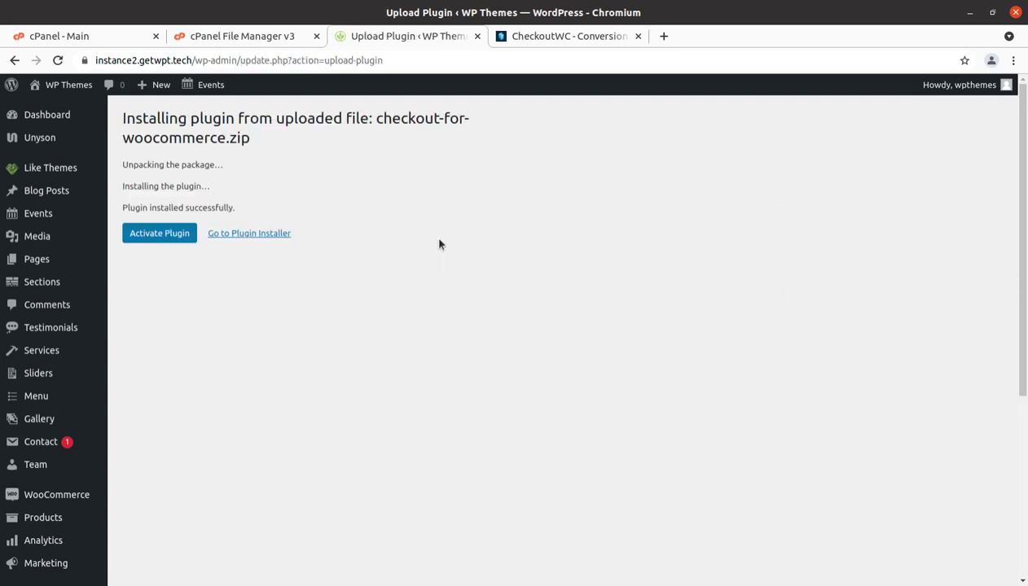
click(160, 237)
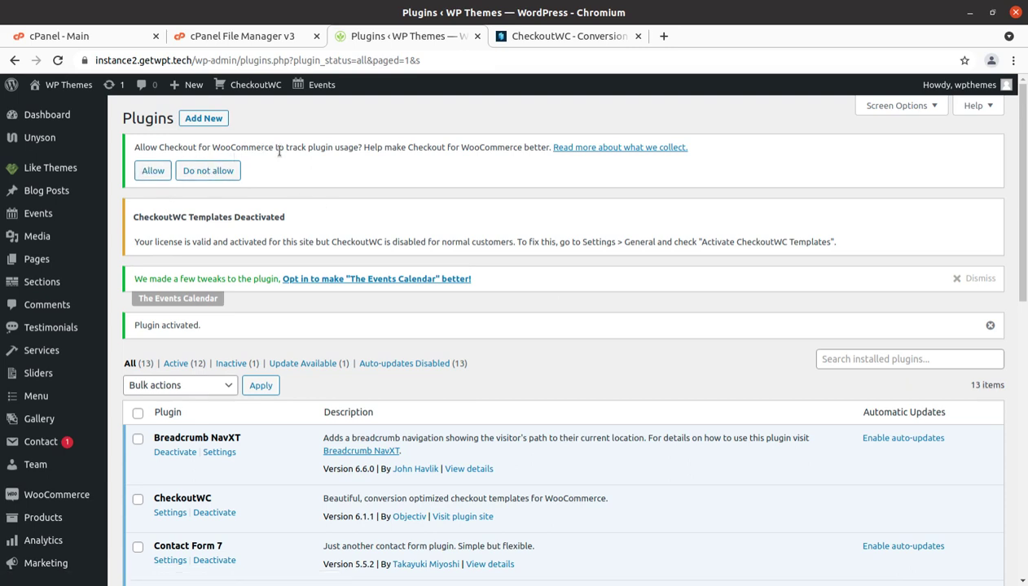
Step: Decline CheckoutWC usage tracking and look over the plugins list
click(199, 175)
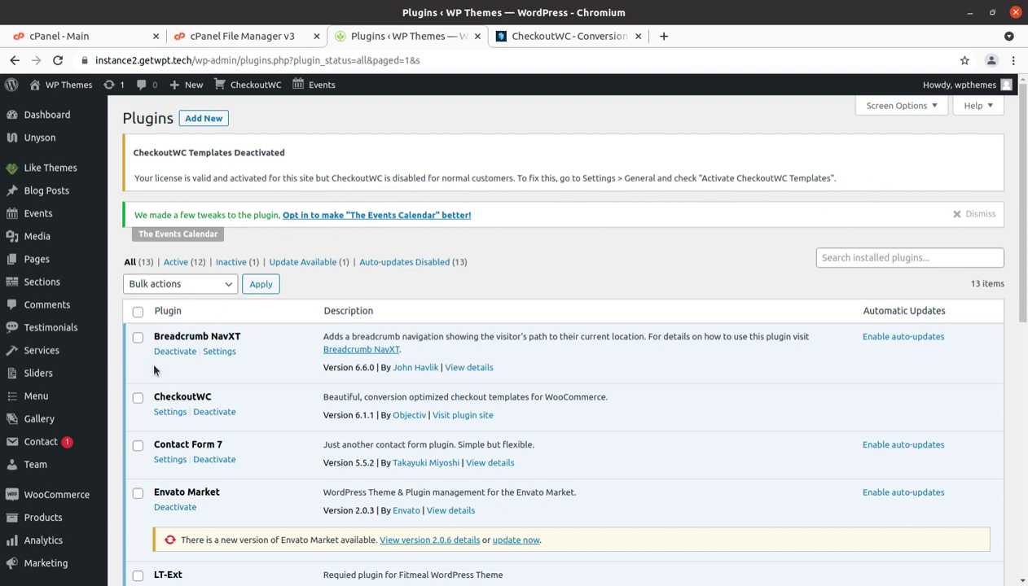
scroll(108, 409, down, 4)
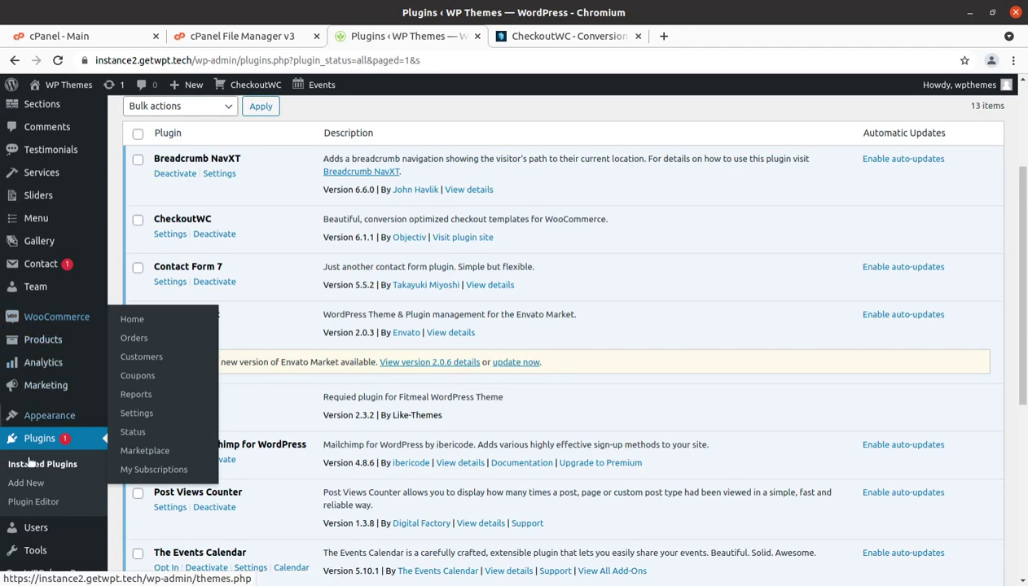
scroll(44, 391, down, 2)
scroll(42, 473, down, 2)
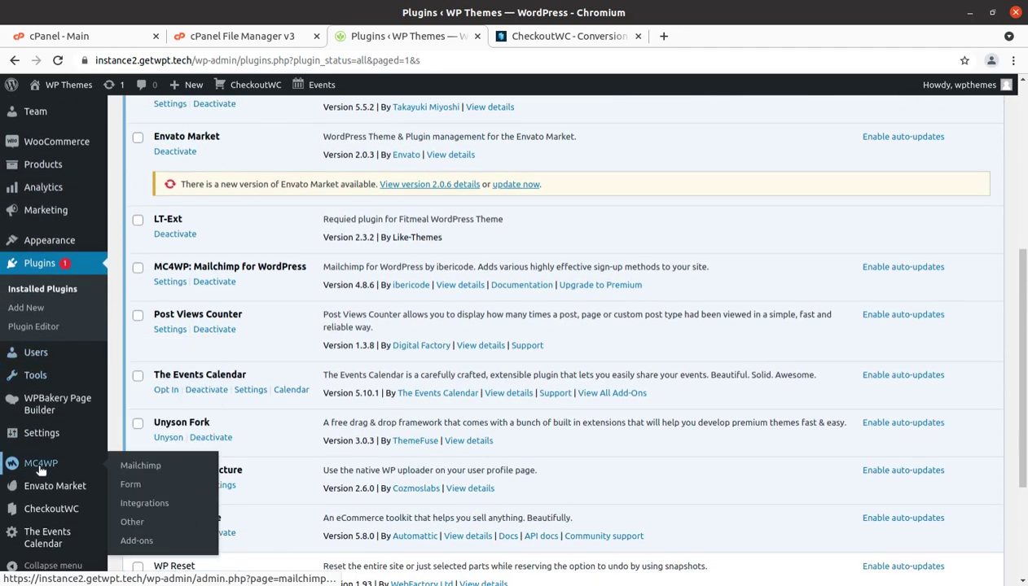
mouse_move(42, 433)
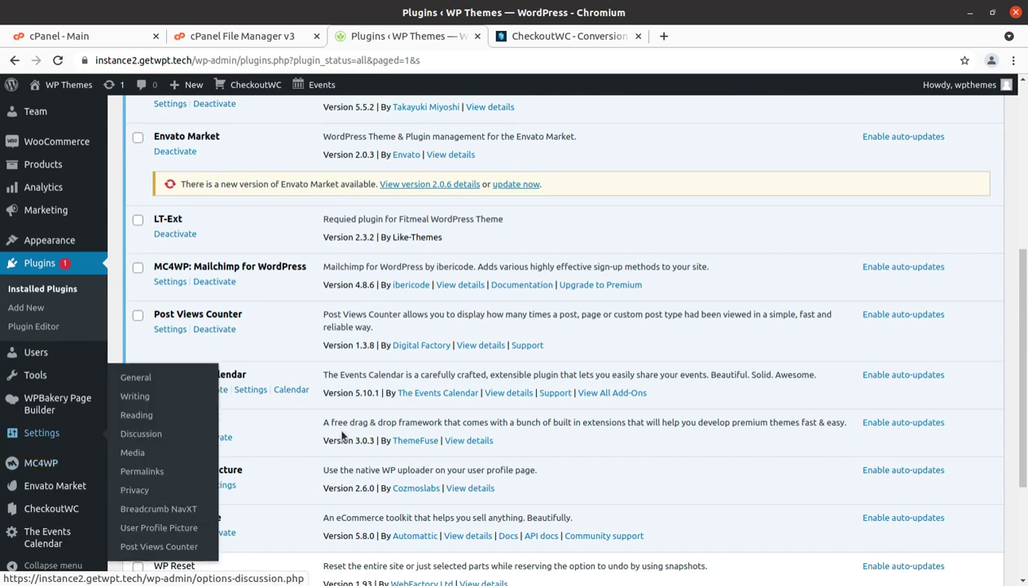
scroll(584, 373, up, 5)
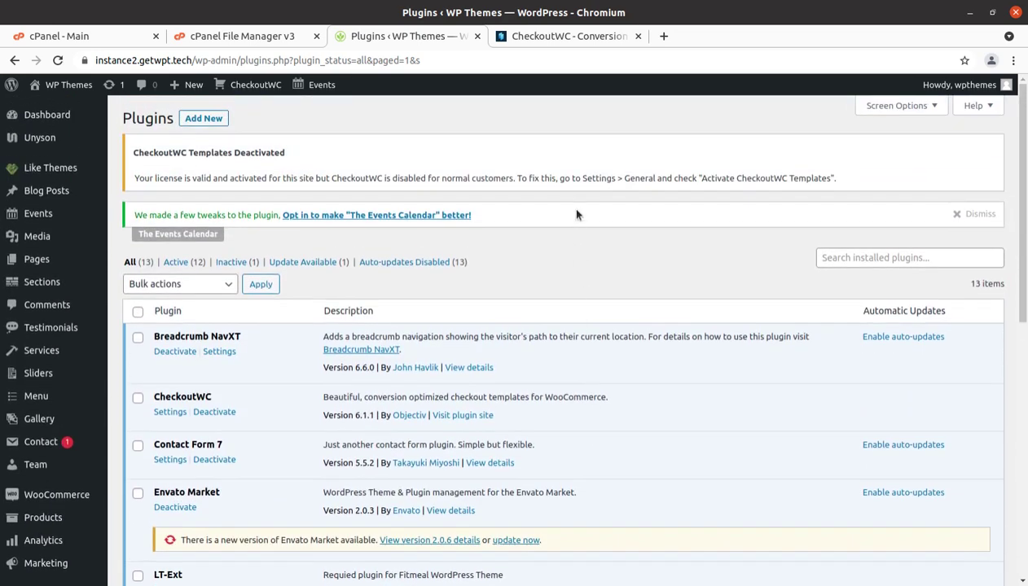
Step: Highlight the settings hint in the CheckoutWC notice and scroll down the Plugins page
drag(584, 178, 607, 179)
scroll(551, 271, down, 2)
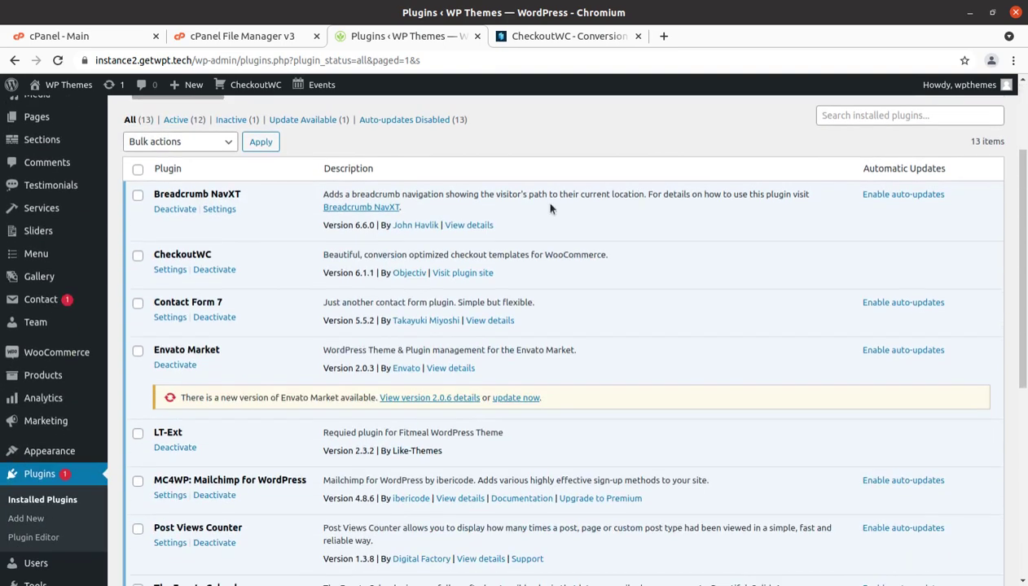
scroll(196, 320, down, 2)
scroll(69, 480, down, 1)
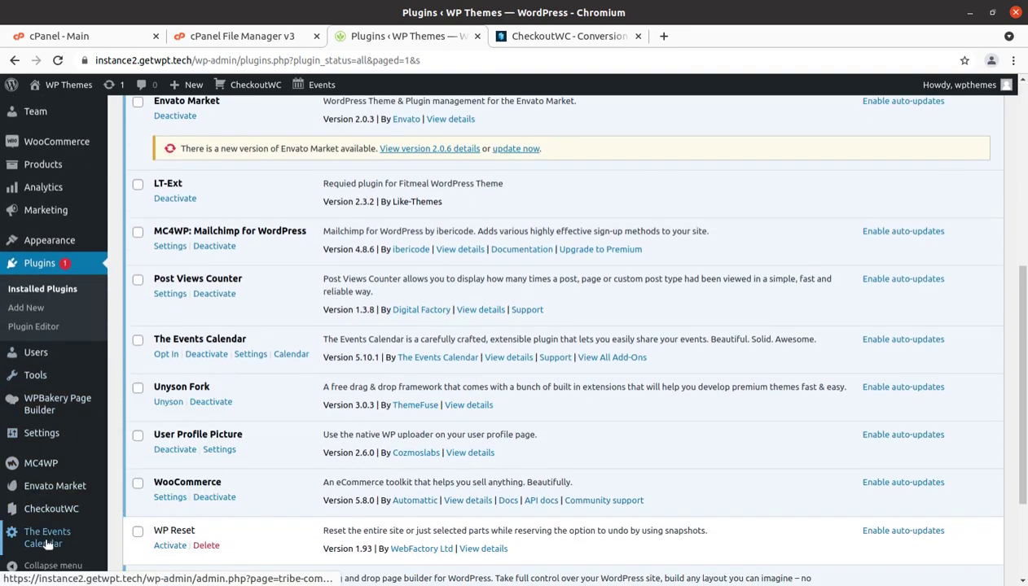
mouse_move(51, 509)
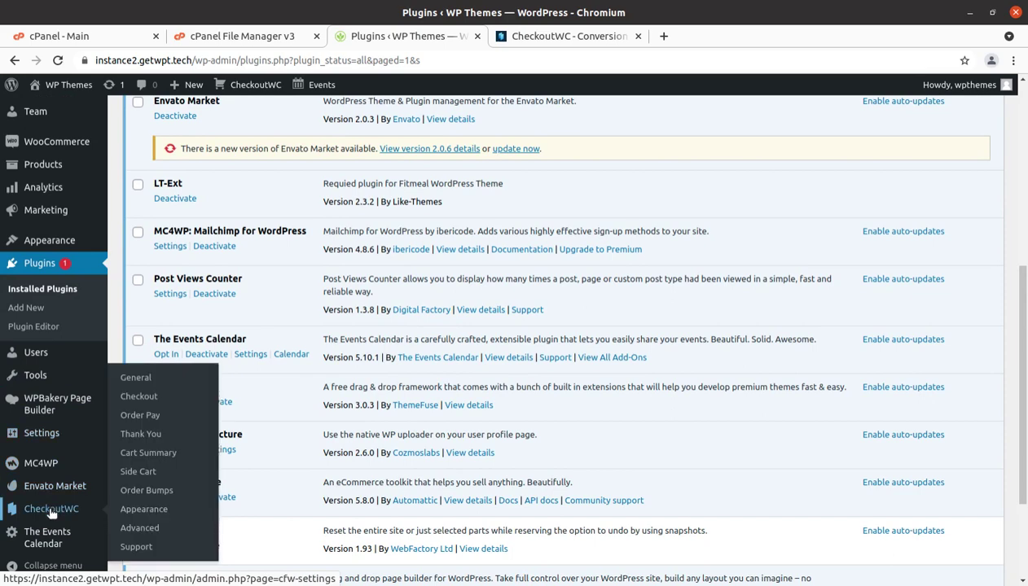
Step: Switch on 'Activate CheckoutWC Templates' in CheckoutWC > General and save the changes
click(143, 377)
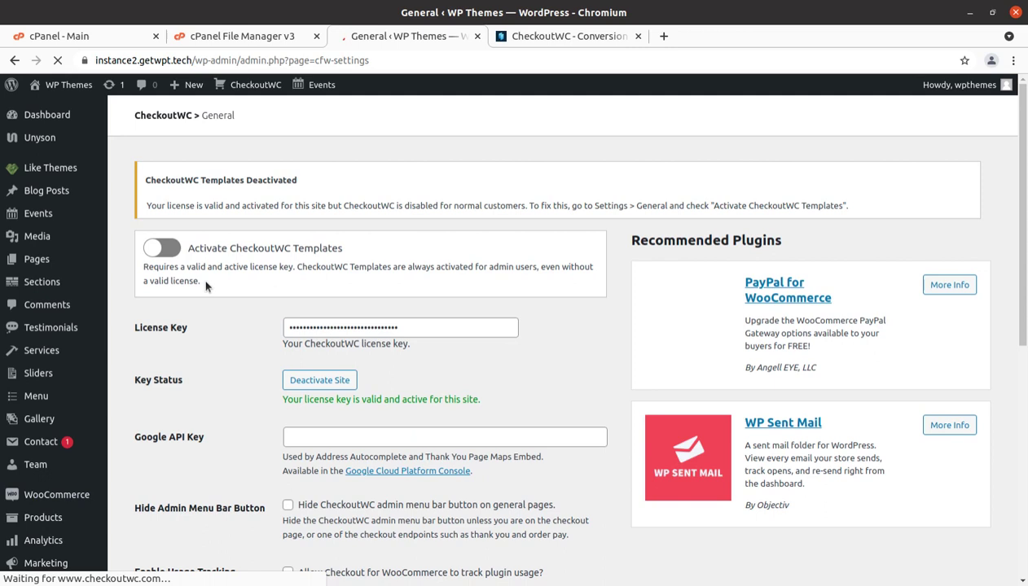
click(181, 248)
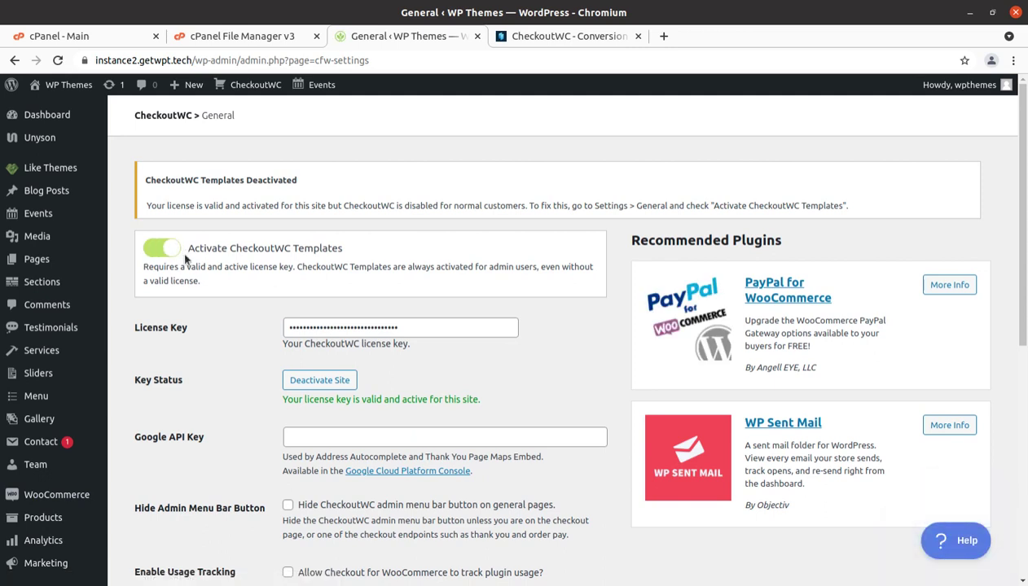
scroll(183, 258, down, 4)
click(167, 442)
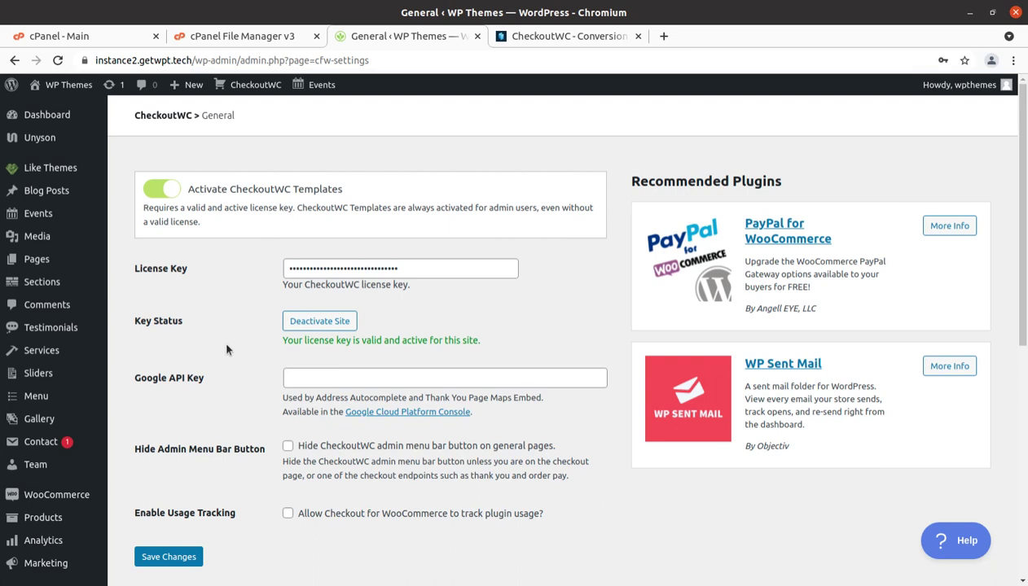
Step: Review the saved CheckoutWC general settings and license status
scroll(264, 411, down, 3)
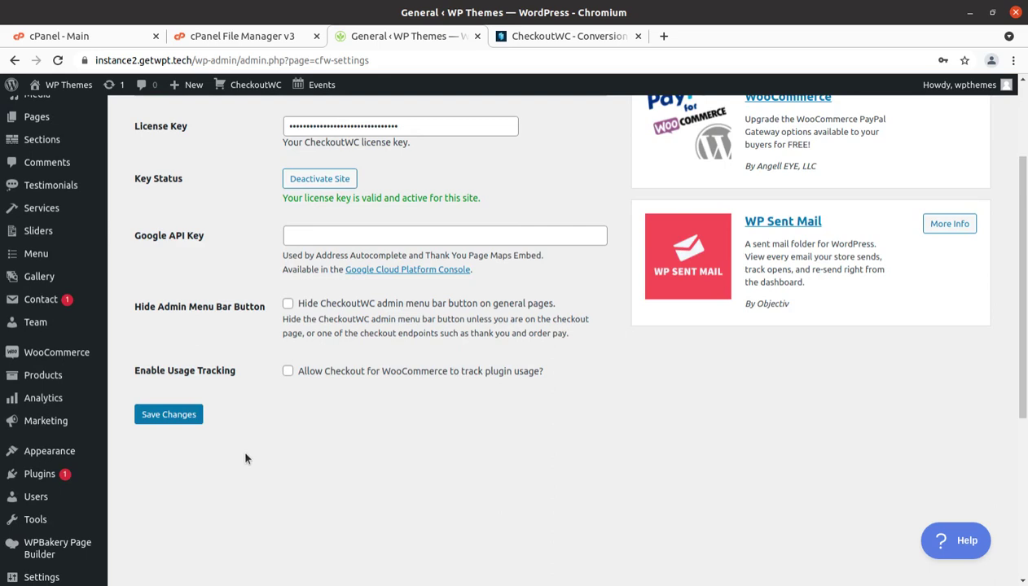
scroll(245, 458, down, 2)
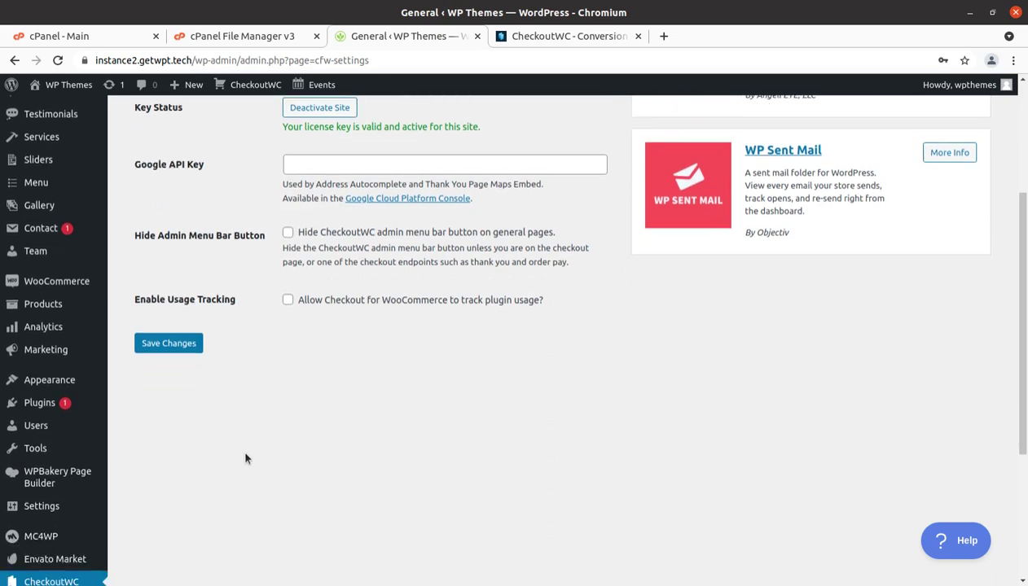
scroll(245, 458, up, 3)
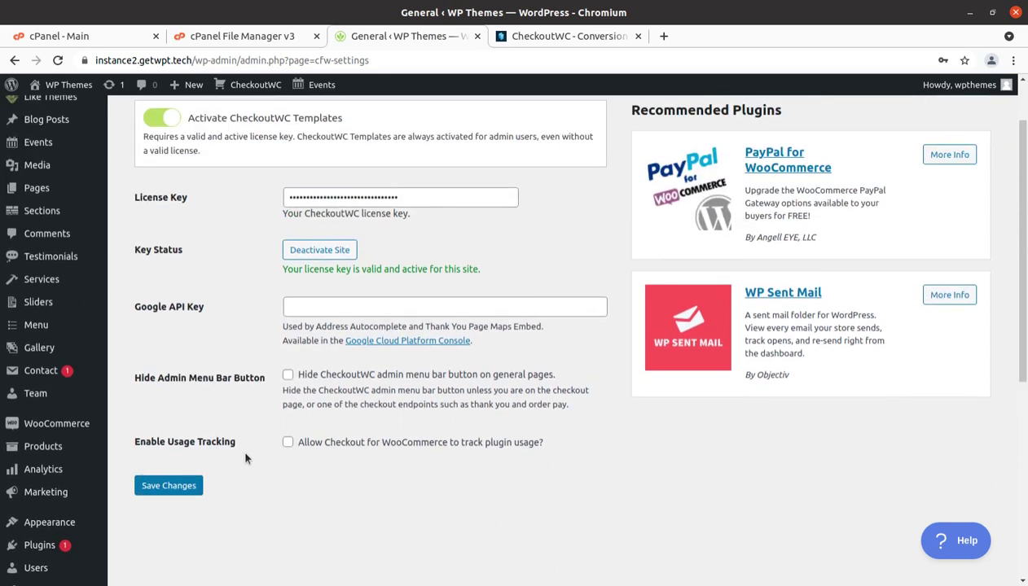
scroll(245, 459, up, 2)
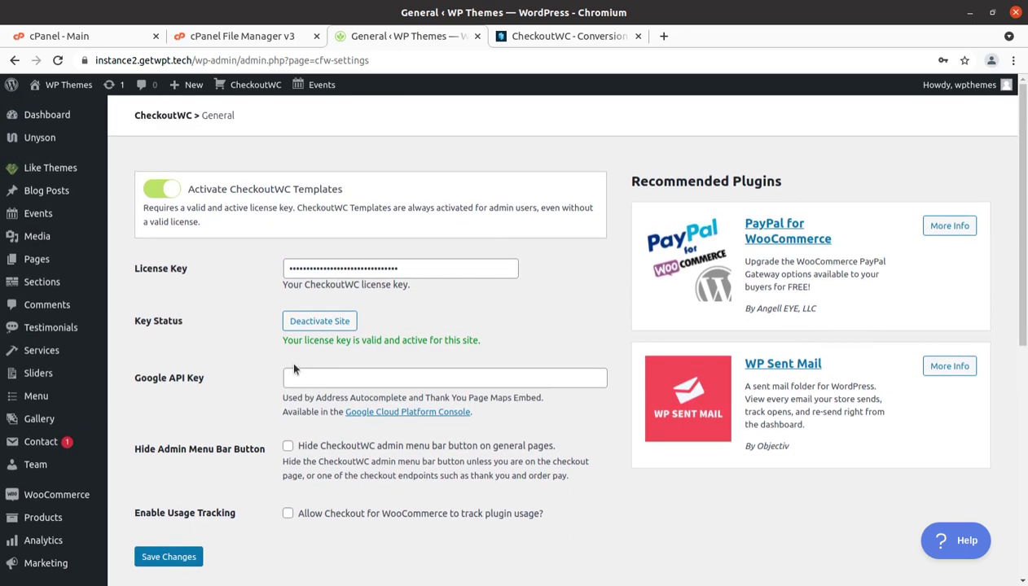
scroll(172, 435, down, 2)
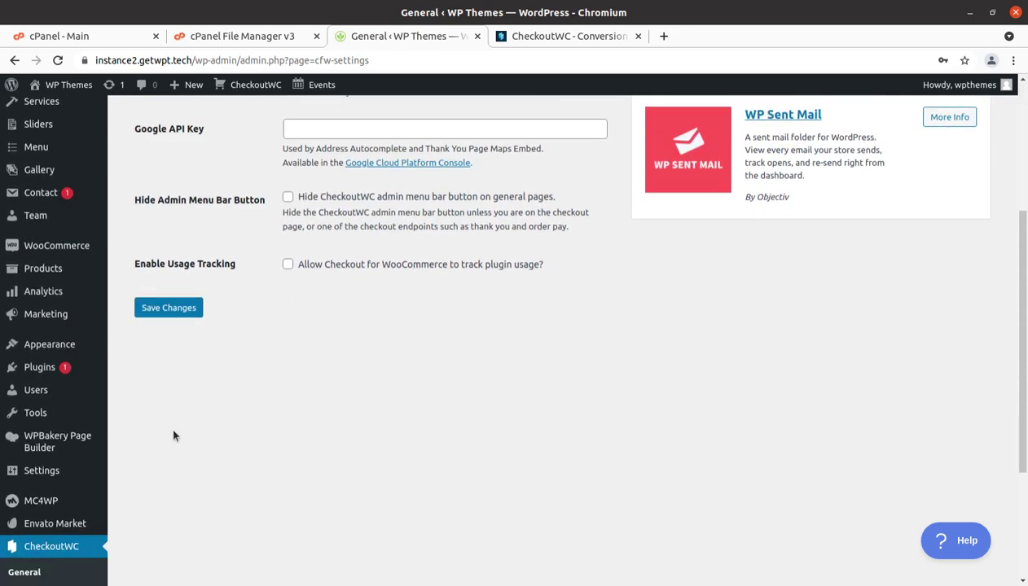
scroll(172, 435, down, 3)
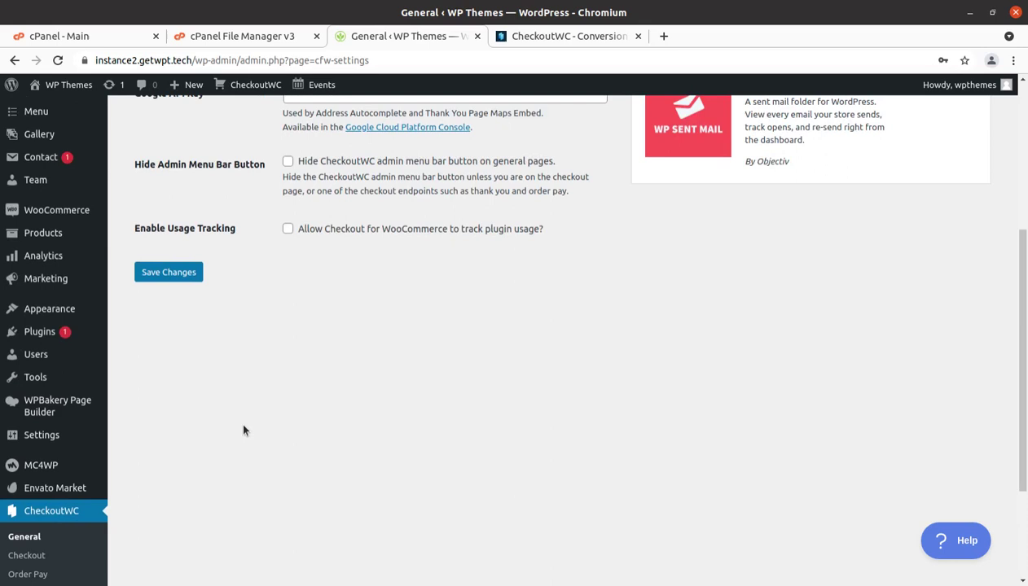
scroll(243, 430, up, 3)
scroll(243, 429, up, 3)
scroll(242, 430, up, 1)
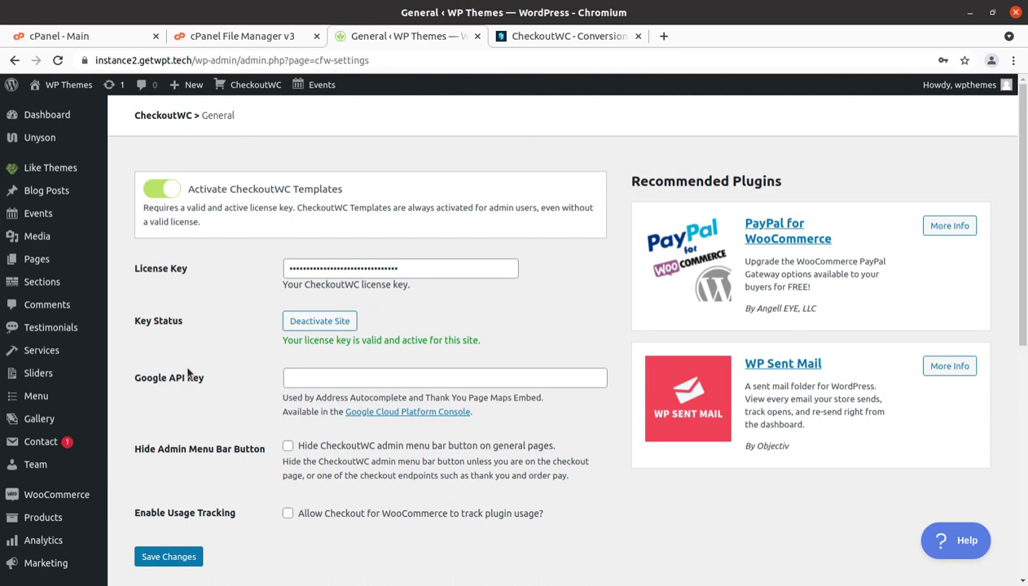
scroll(187, 373, down, 2)
scroll(187, 373, down, 1)
scroll(187, 373, down, 3)
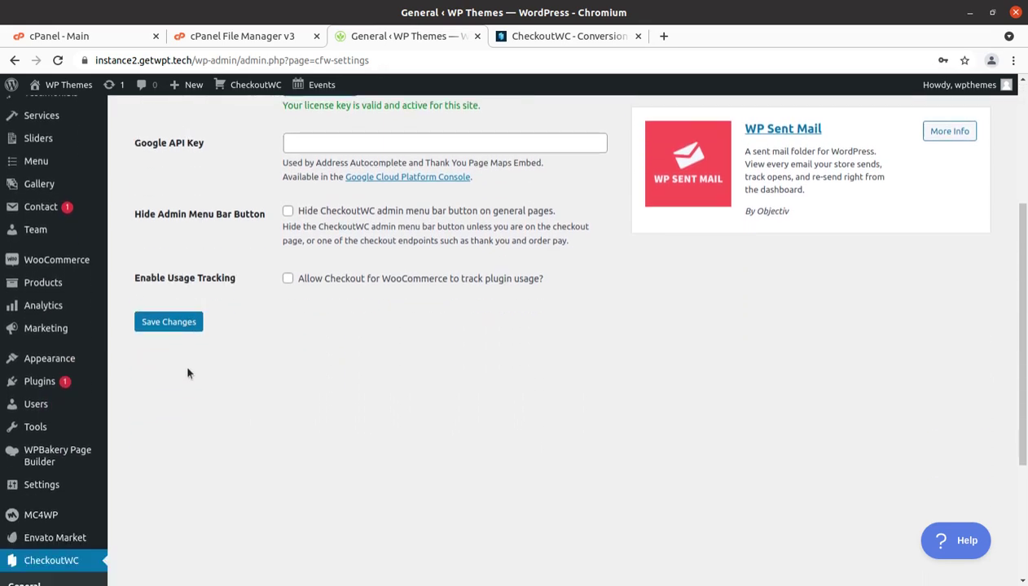
scroll(187, 373, down, 3)
Step: Reload the CheckoutWC General settings page and check the enabled templates
click(26, 469)
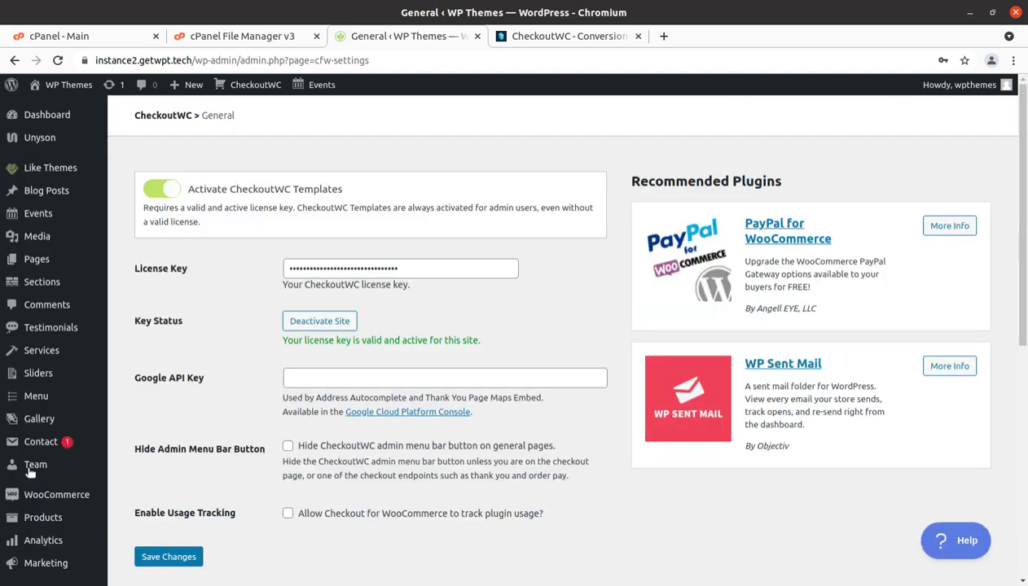
scroll(108, 448, down, 2)
scroll(108, 447, down, 2)
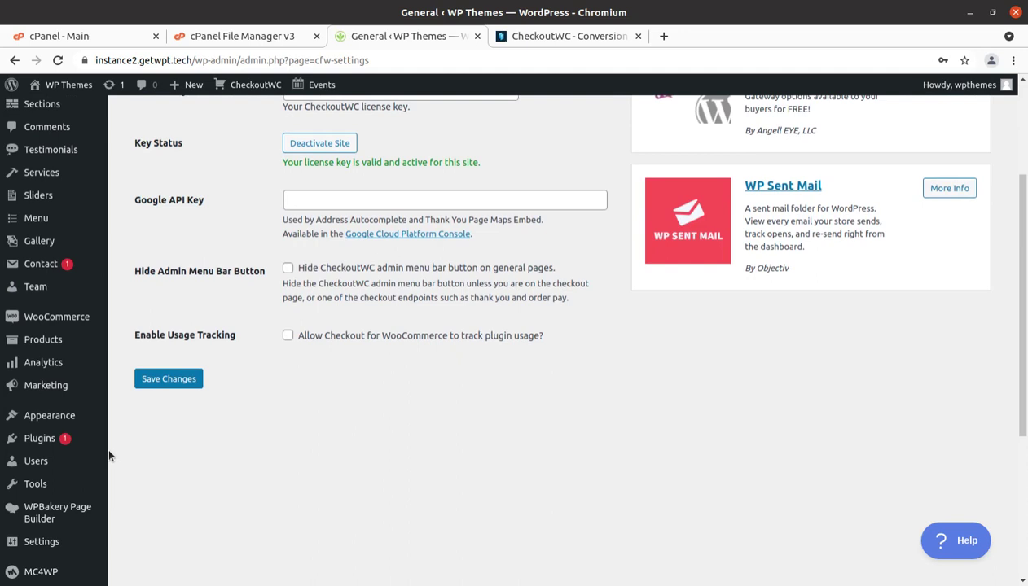
scroll(109, 456, down, 3)
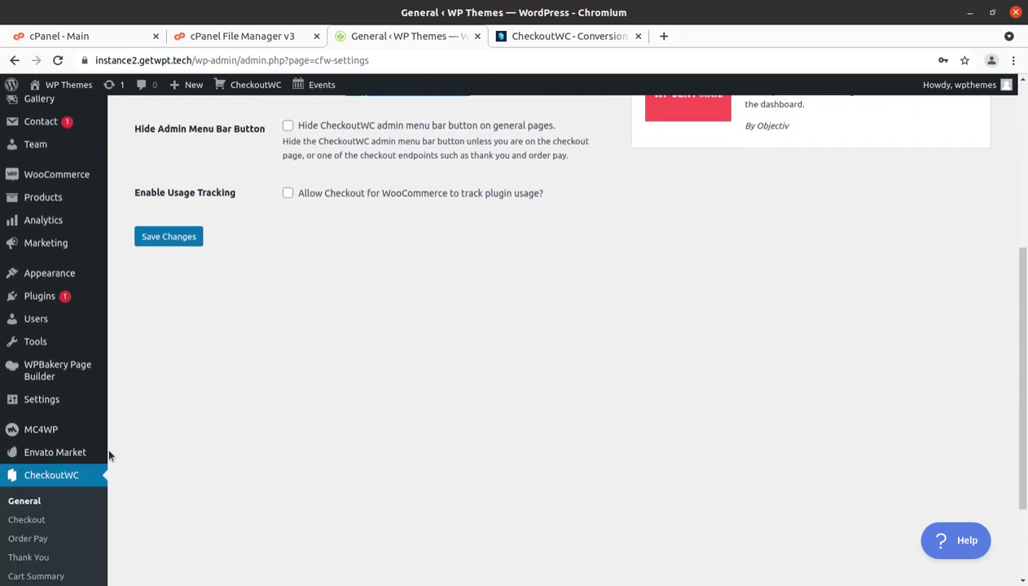
click(27, 519)
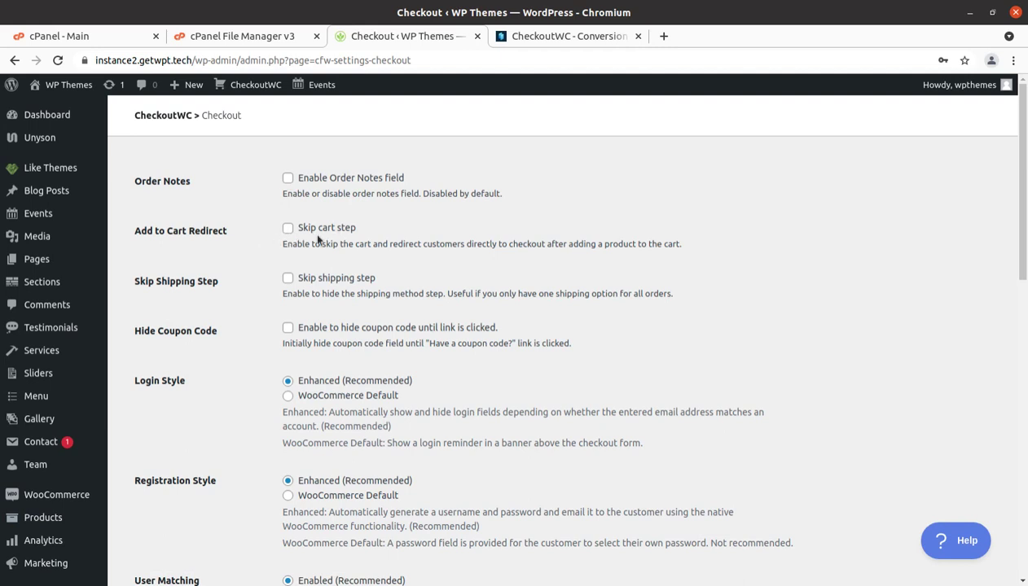
drag(363, 231, 296, 227)
click(396, 235)
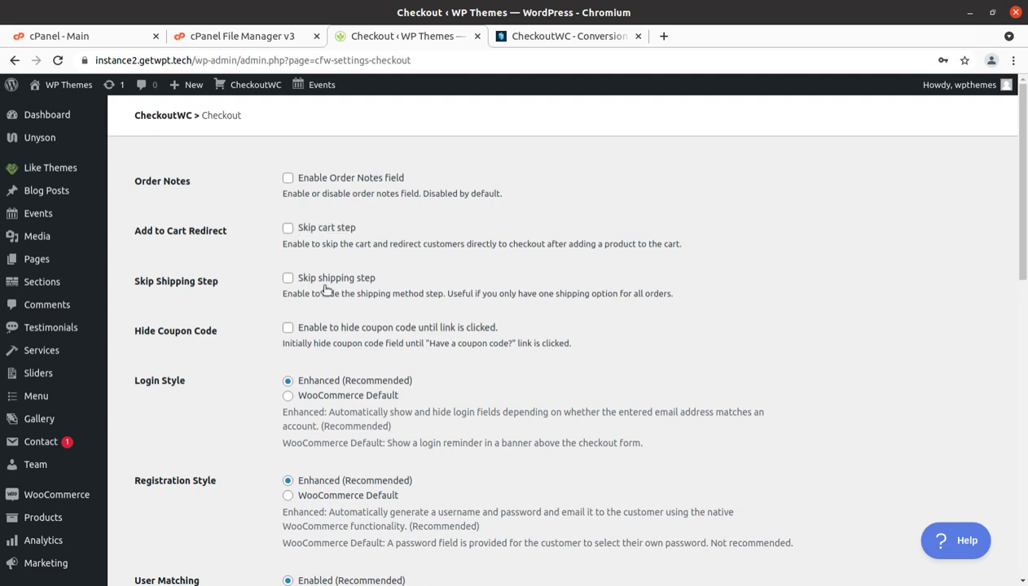
triple_click(138, 285)
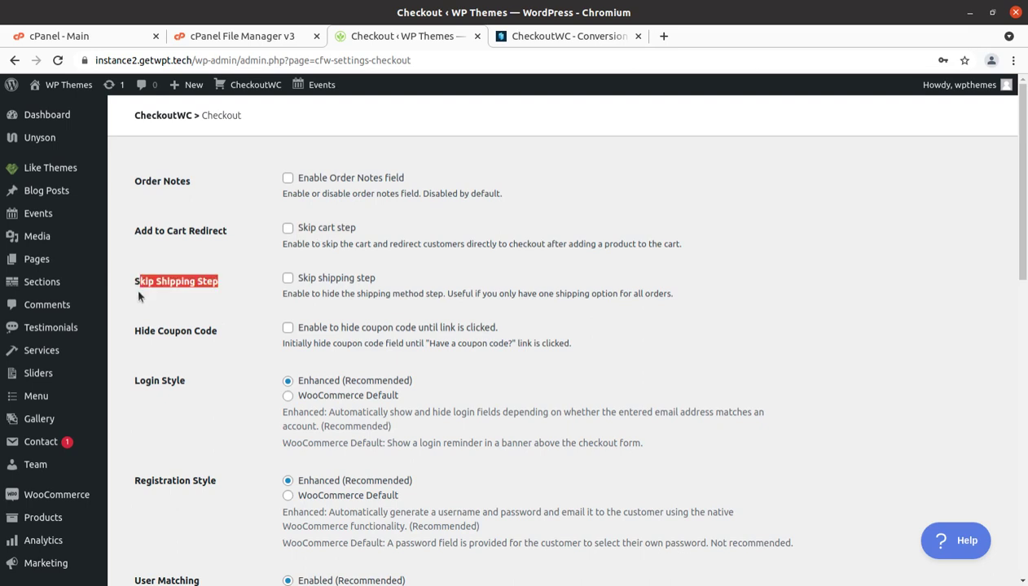
click(141, 334)
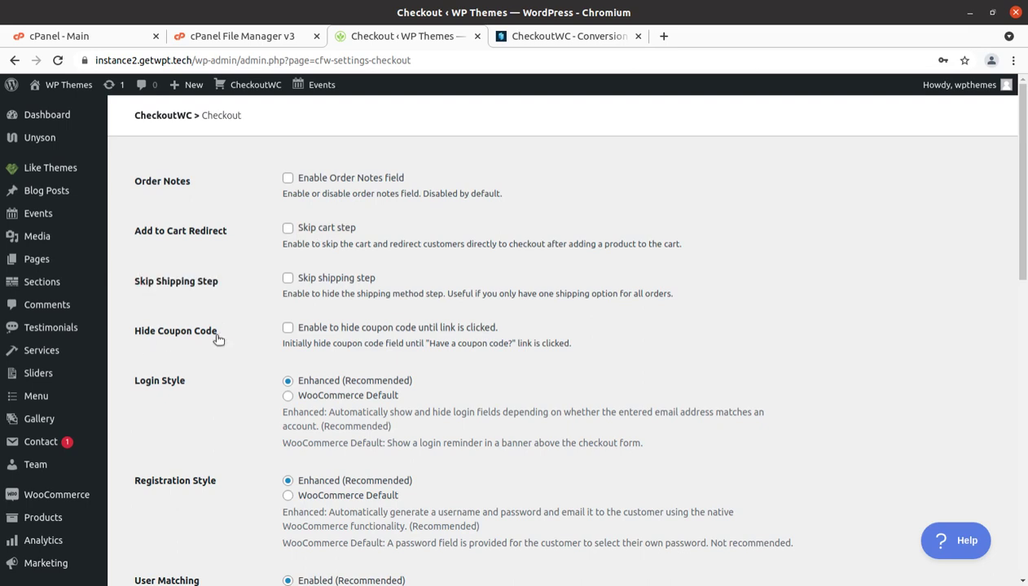
scroll(158, 346, down, 2)
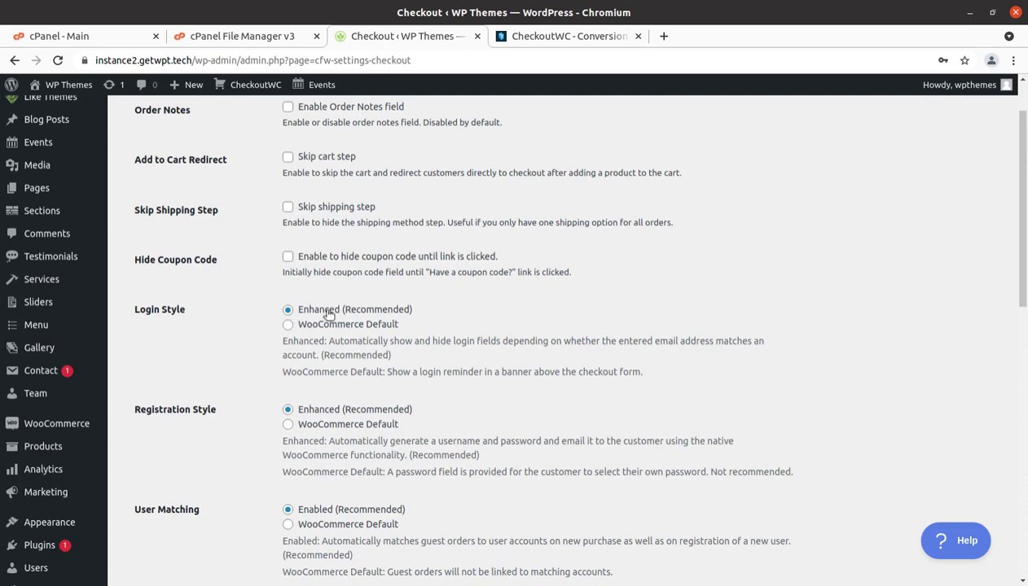
scroll(180, 416, down, 2)
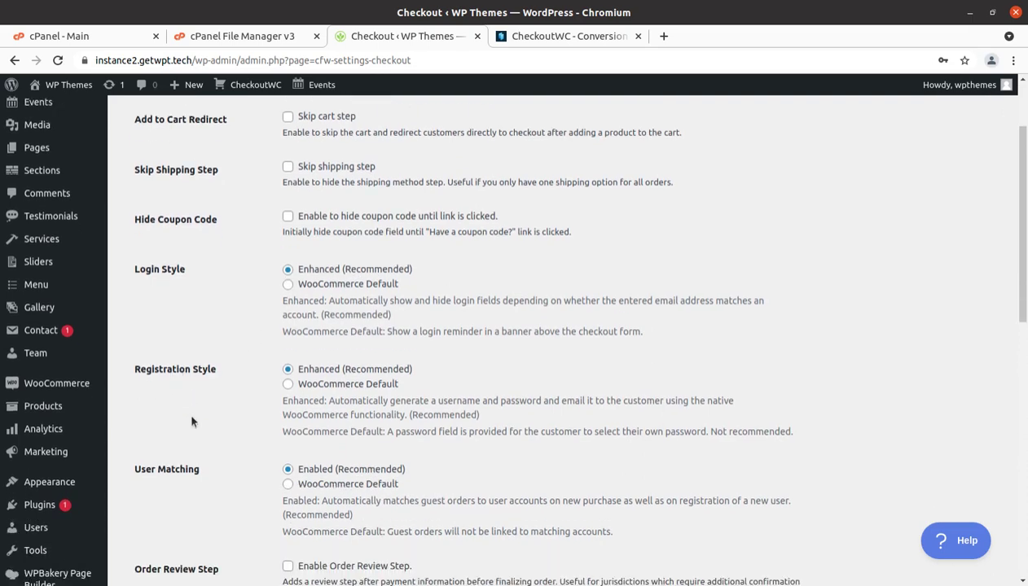
scroll(163, 407, down, 2)
scroll(155, 398, down, 1)
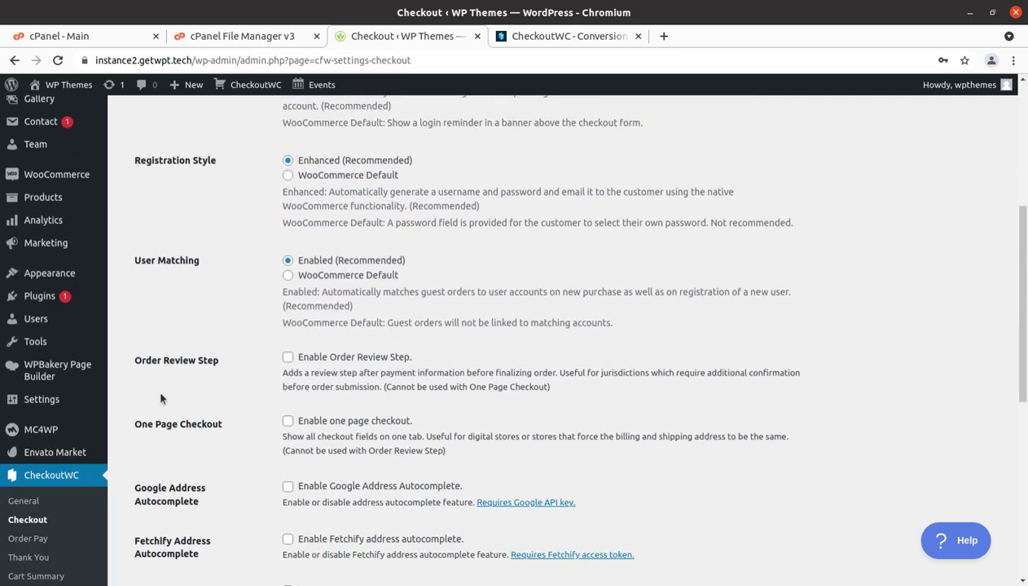
scroll(216, 371, down, 1)
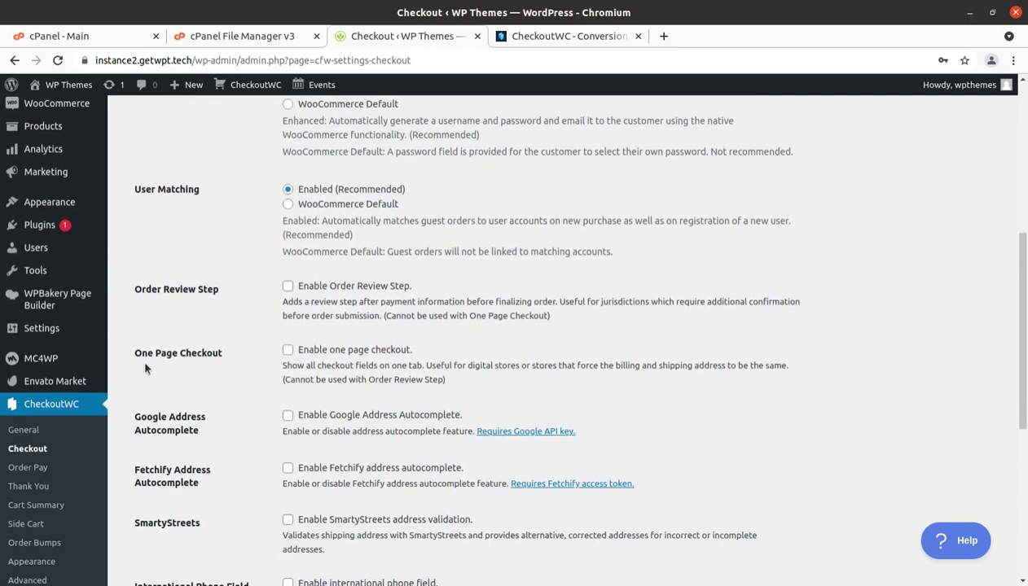
click(287, 351)
scroll(136, 363, down, 1)
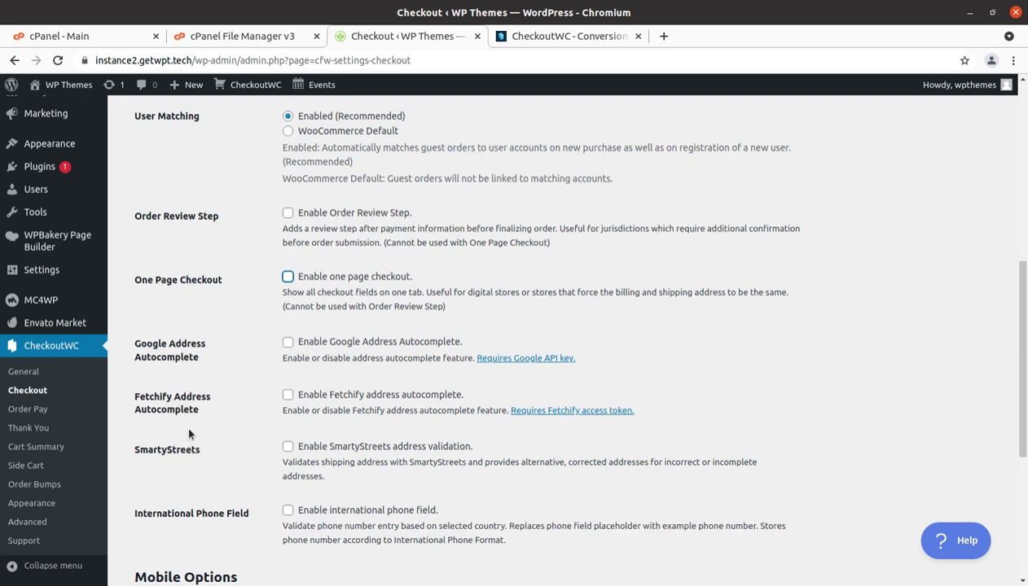
scroll(143, 391, down, 3)
scroll(244, 407, down, 1)
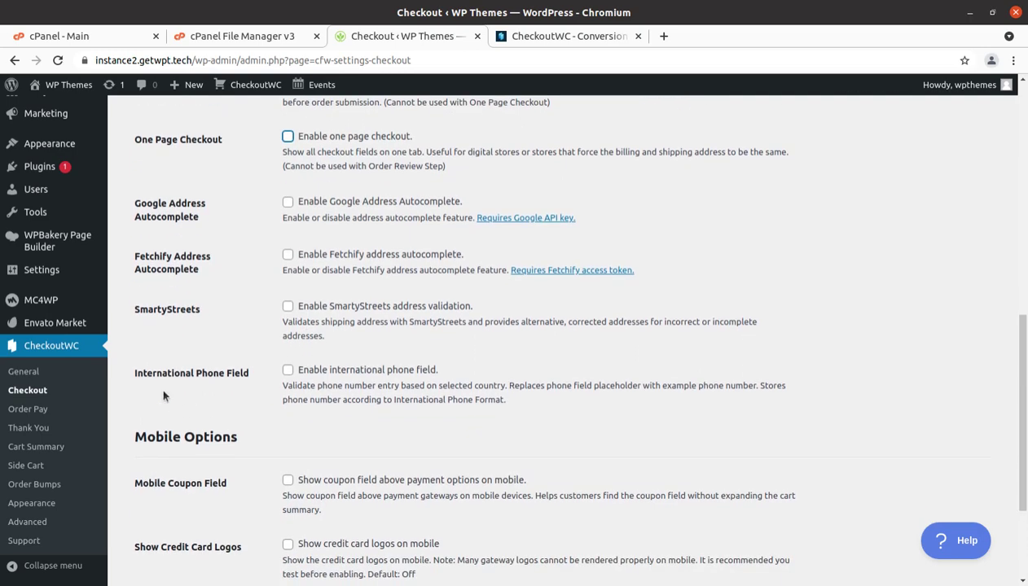
scroll(287, 379, down, 3)
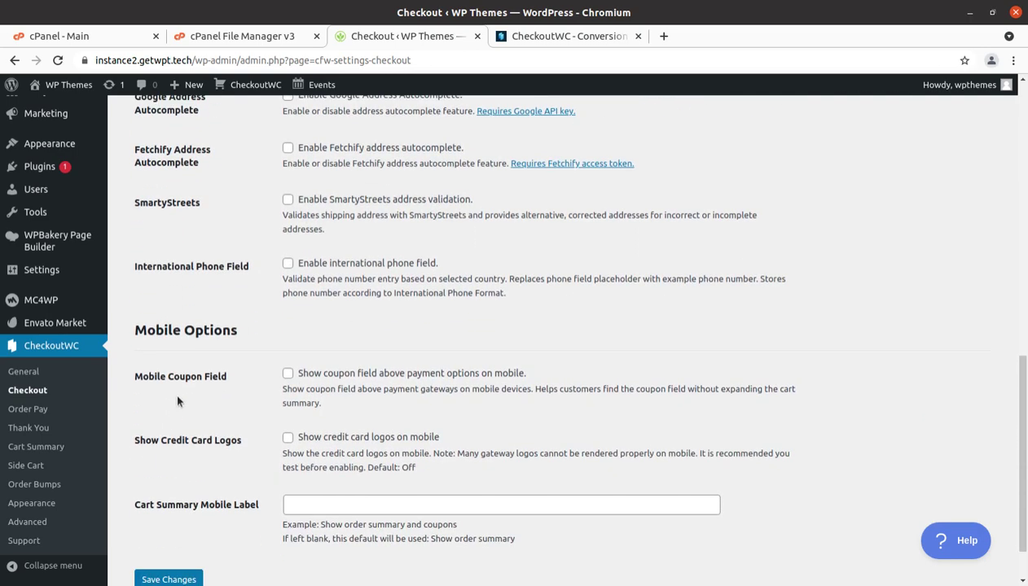
scroll(228, 324, up, 6)
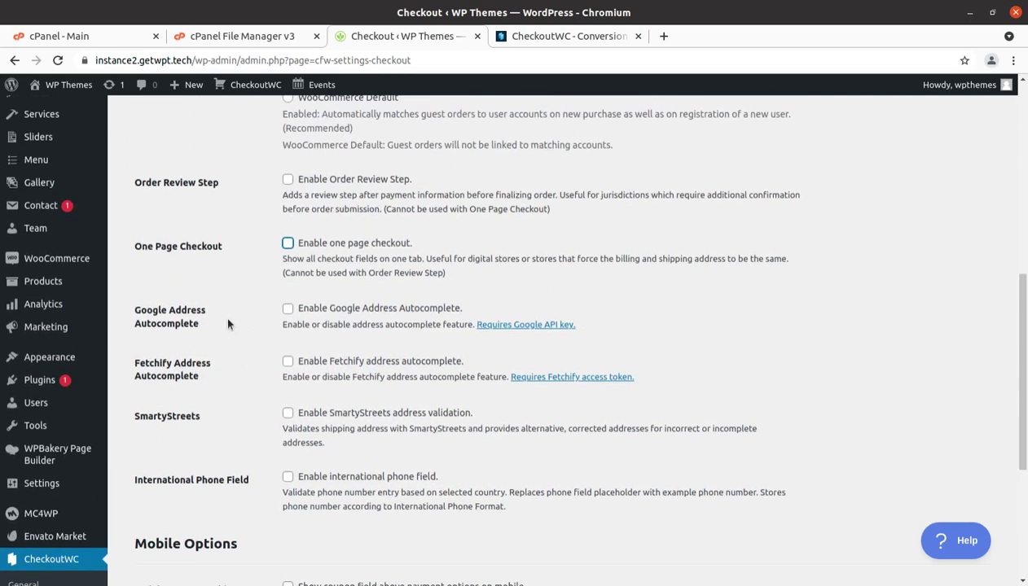
scroll(228, 325, down, 5)
scroll(228, 324, down, 3)
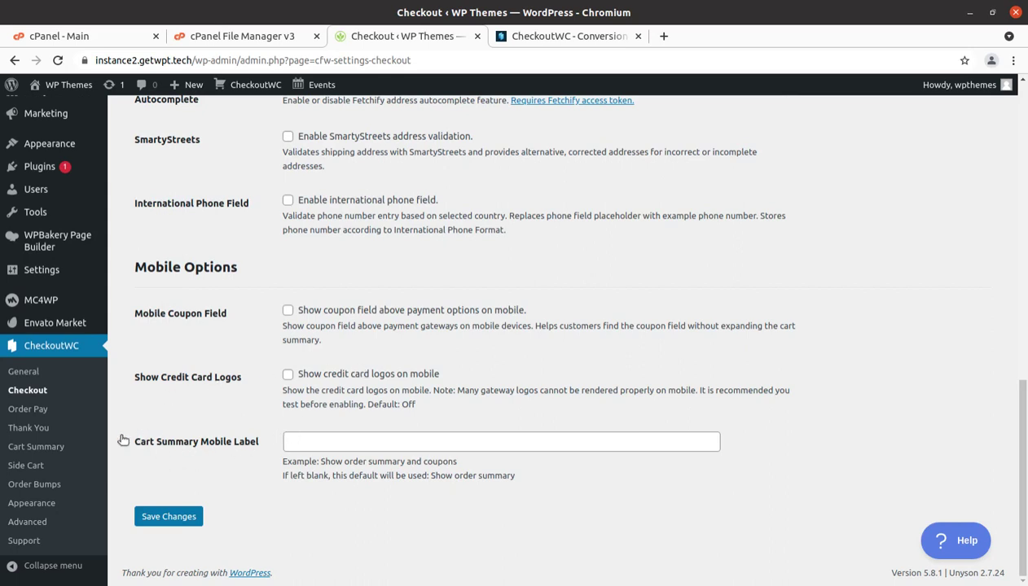
click(30, 414)
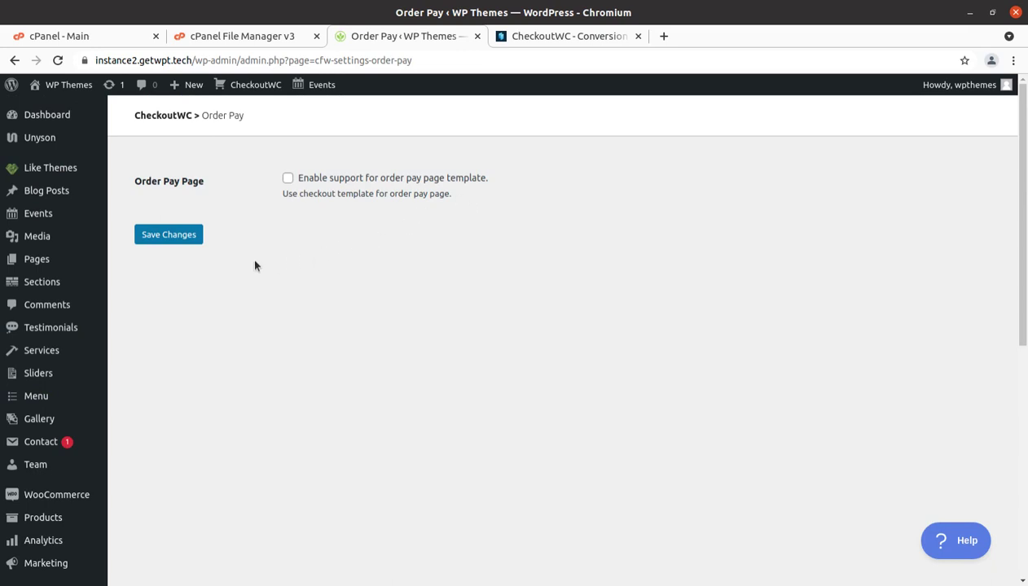
Step: Scroll through the CheckoutWC Order Pay settings
scroll(253, 263, down, 3)
scroll(256, 263, up, 2)
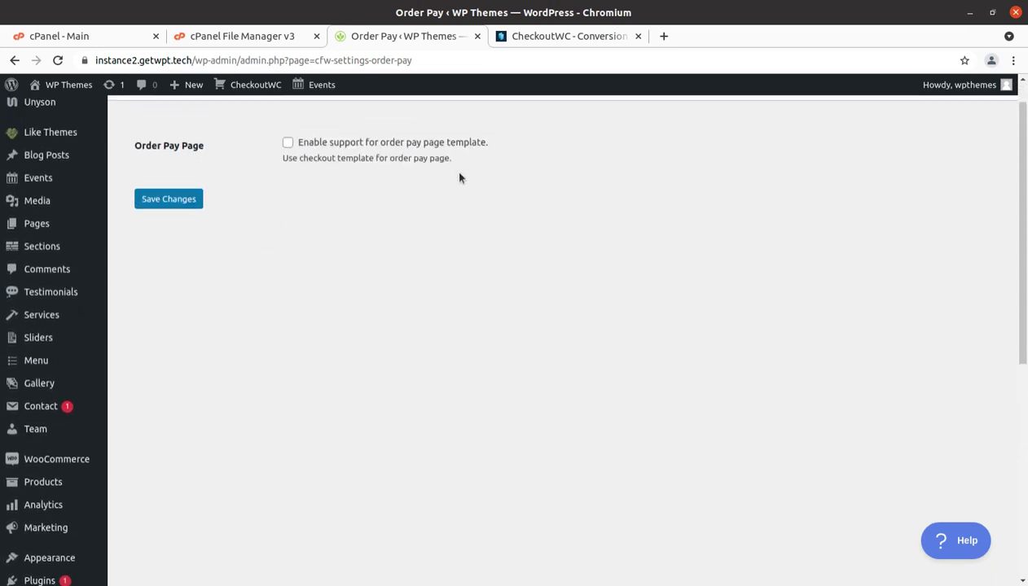
scroll(342, 269, down, 5)
scroll(121, 442, down, 3)
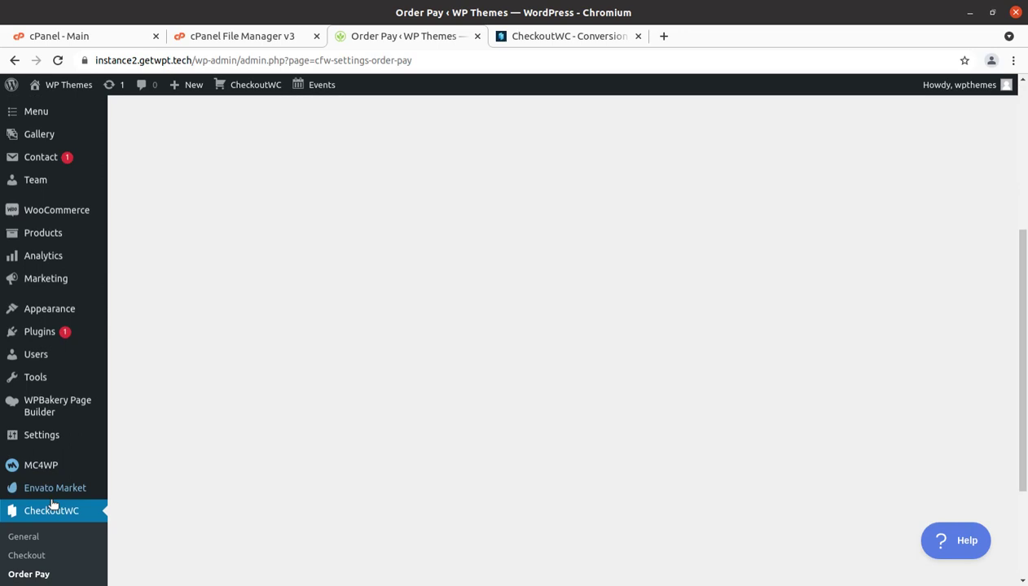
scroll(33, 521, down, 3)
Step: Review the Thank You page settings, where the thank-you template option is unchecked
click(29, 489)
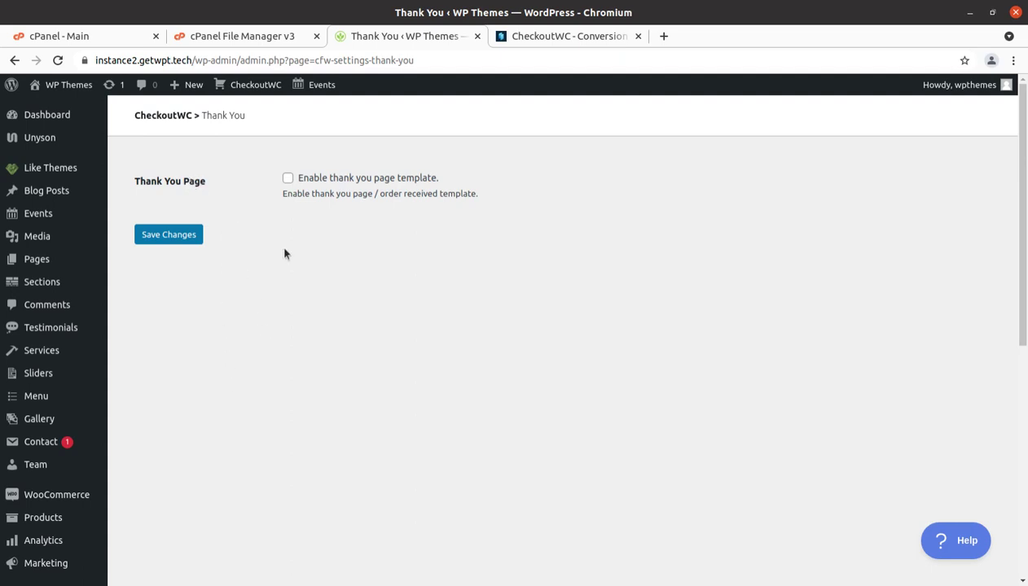
scroll(305, 283, down, 3)
scroll(285, 311, down, 2)
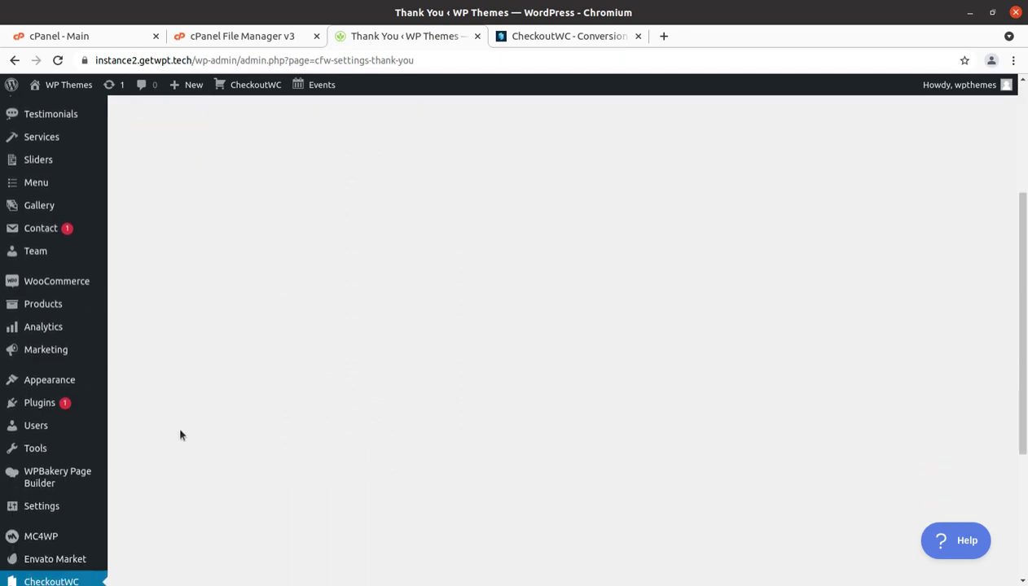
scroll(179, 433, down, 3)
scroll(61, 530, down, 1)
scroll(53, 533, down, 1)
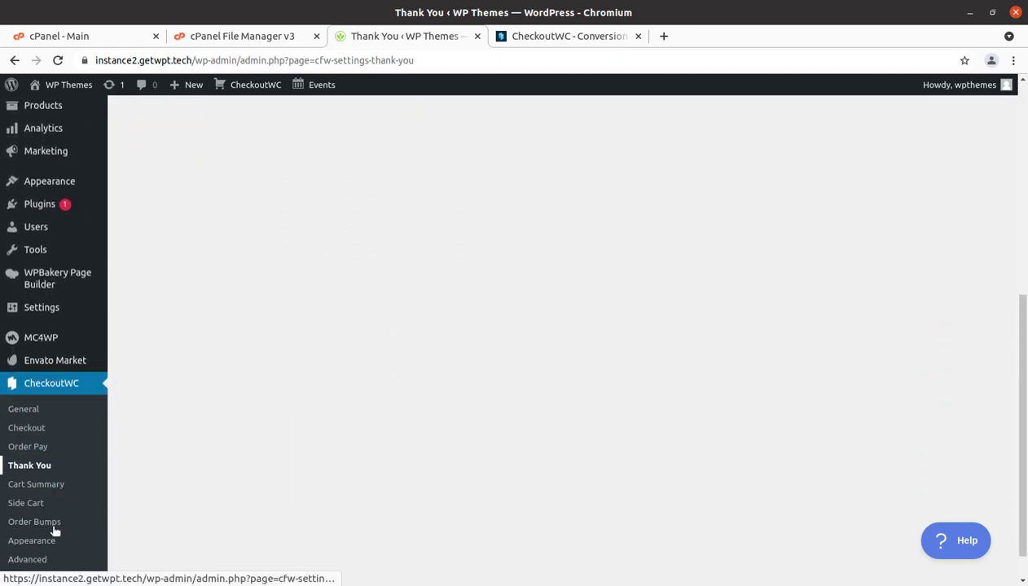
Step: Review Cart Summary's cart item and trust badge options, then bring up the Side Cart settings
click(45, 476)
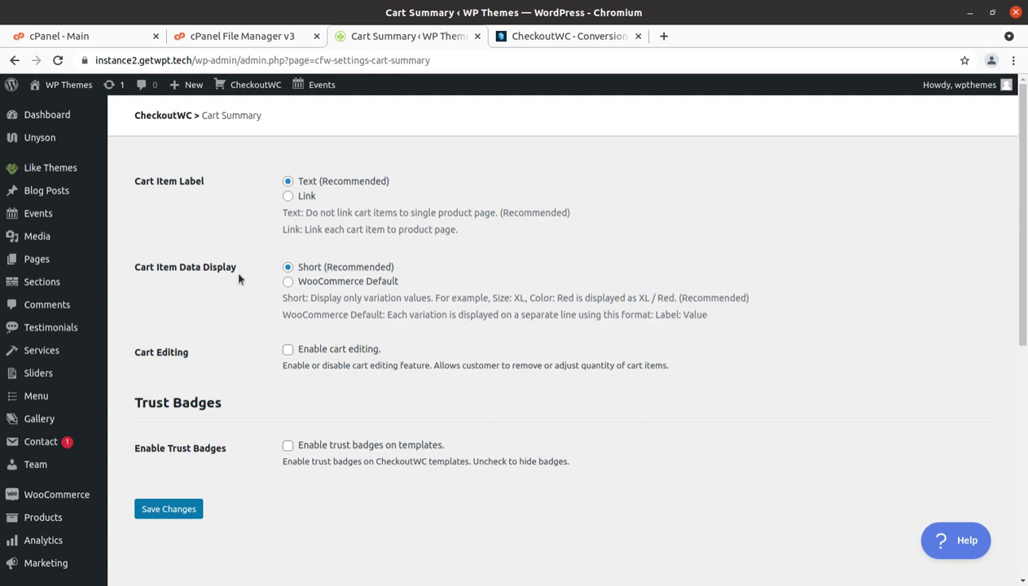
scroll(196, 307, down, 2)
scroll(241, 291, down, 2)
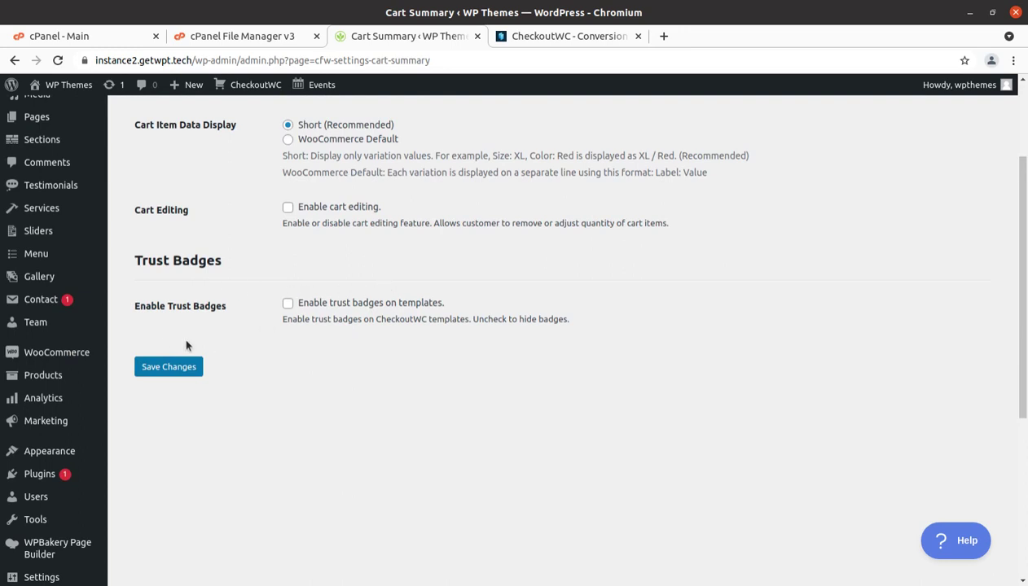
scroll(350, 330, down, 1)
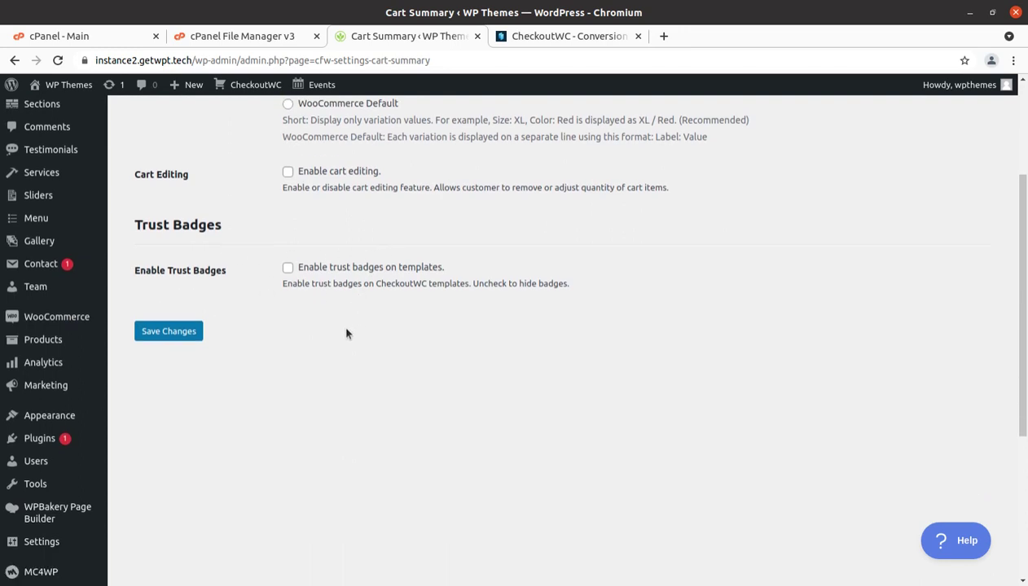
scroll(334, 325, down, 2)
scroll(244, 354, down, 3)
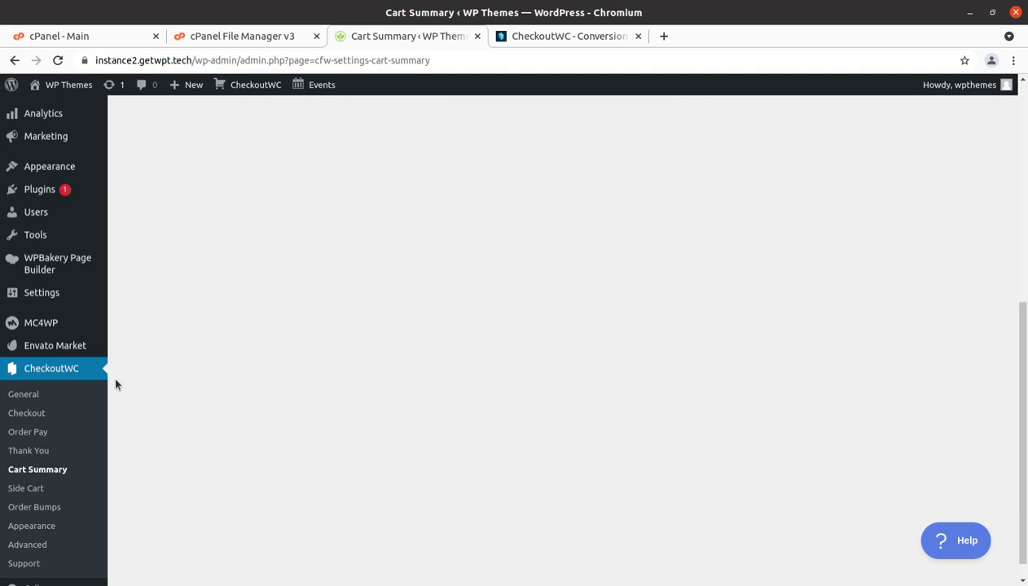
click(29, 491)
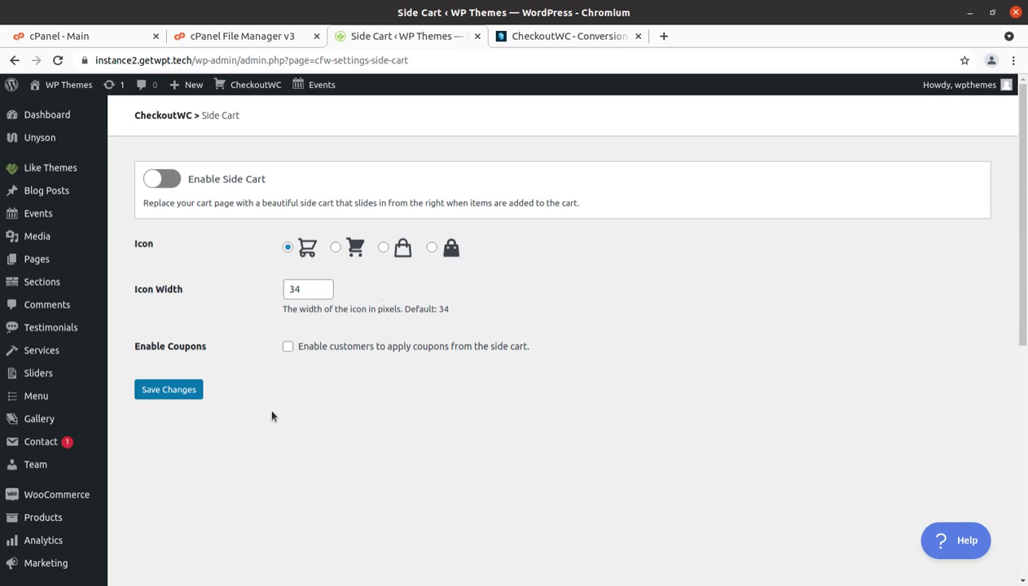
Step: Check the disabled side cart options, then view the empty Order Bumps list
scroll(261, 407, down, 1)
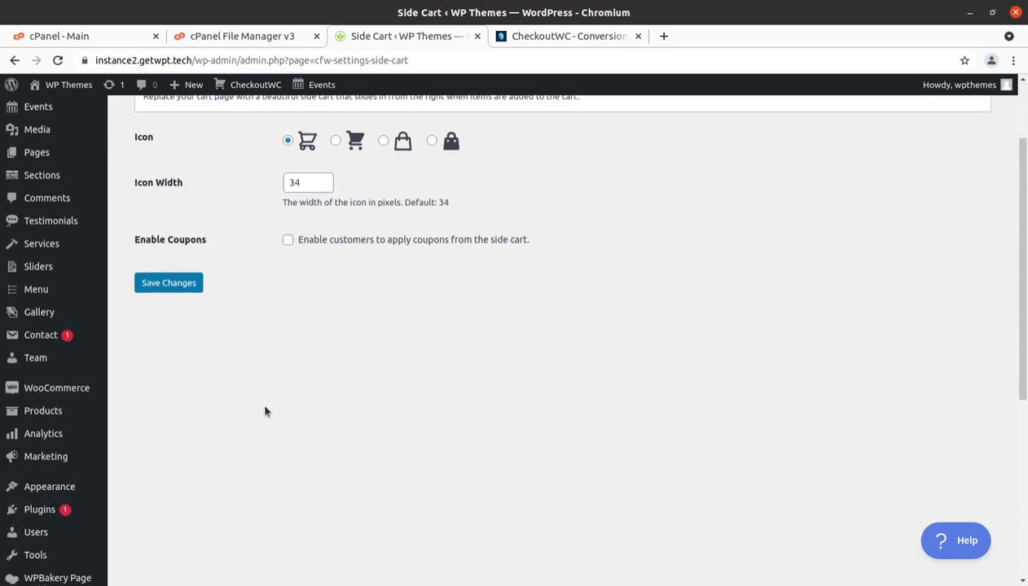
scroll(260, 407, down, 2)
scroll(179, 456, down, 2)
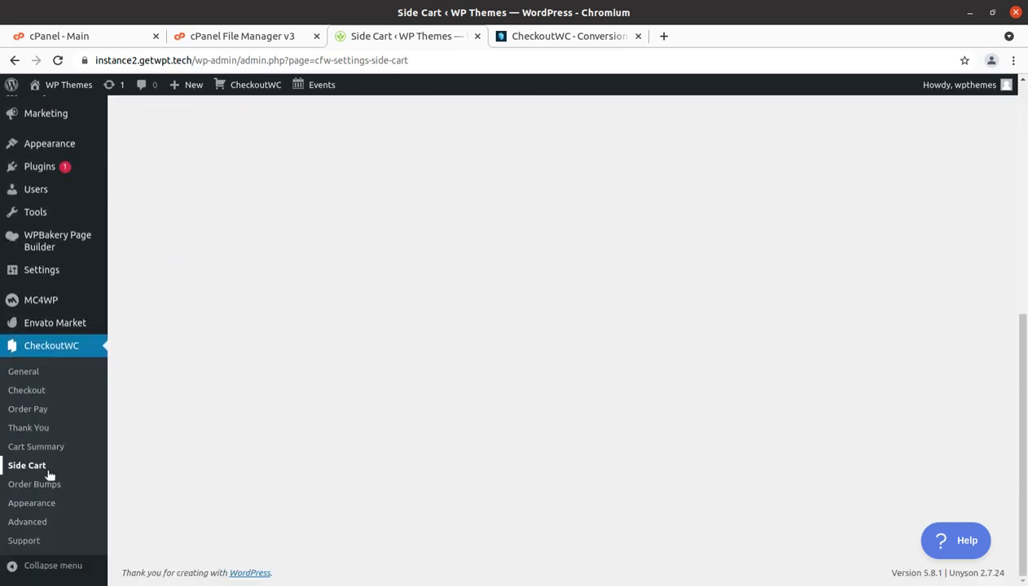
click(33, 487)
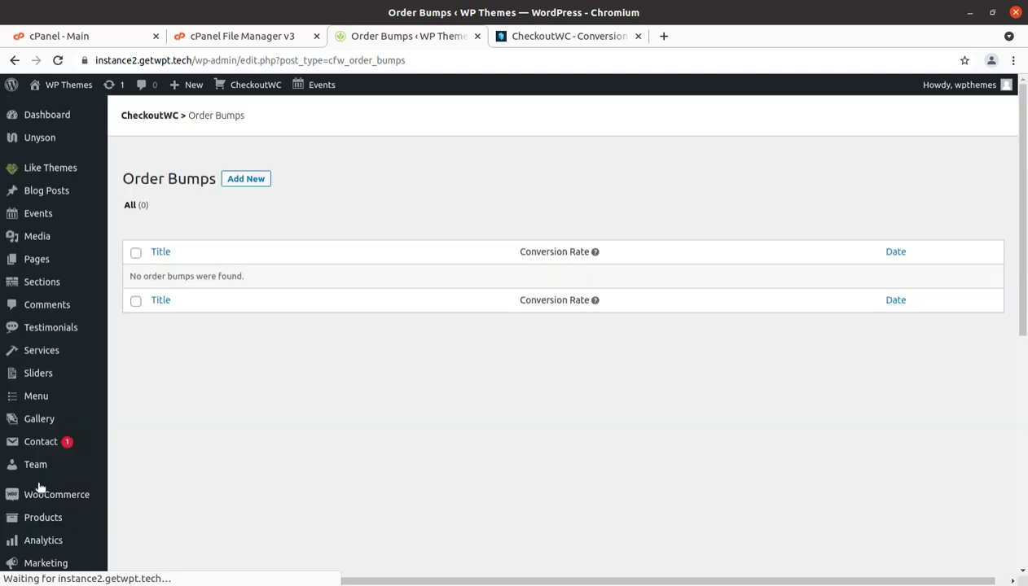
Step: Start a new order bump and look over its display conditions and default offer text
click(236, 184)
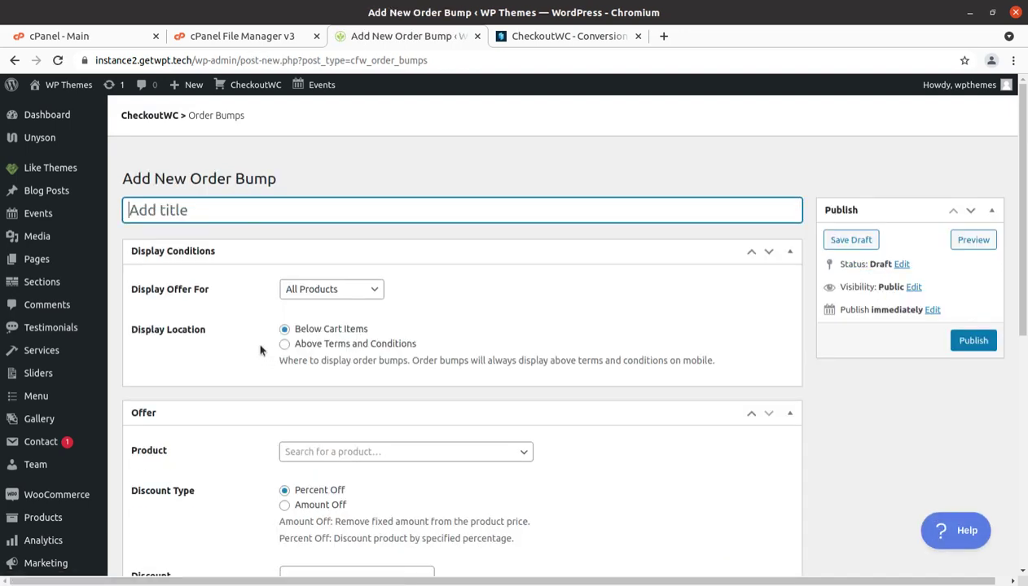
scroll(257, 348, down, 5)
scroll(244, 285, down, 2)
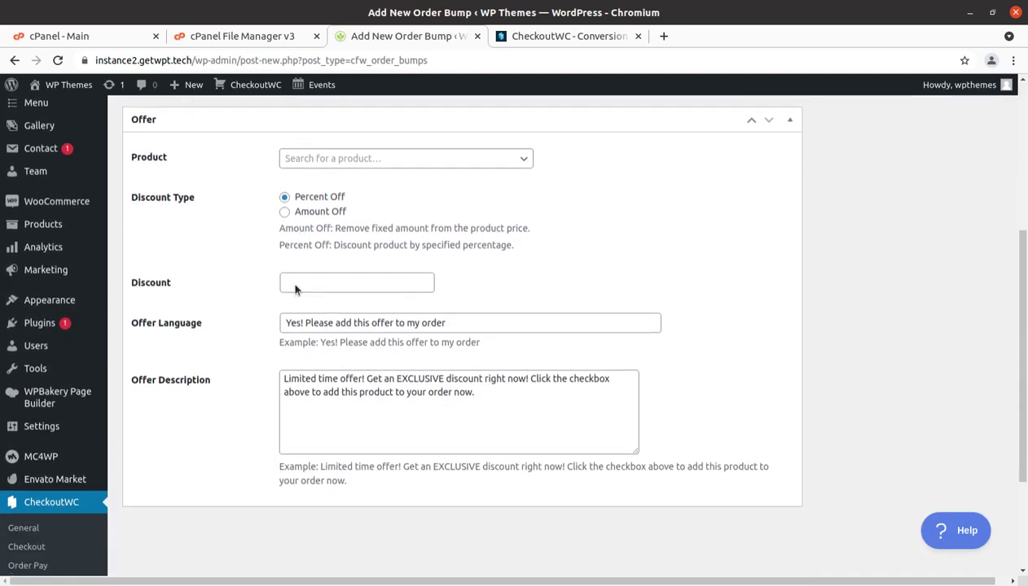
scroll(244, 289, down, 1)
scroll(232, 296, down, 2)
scroll(238, 312, down, 1)
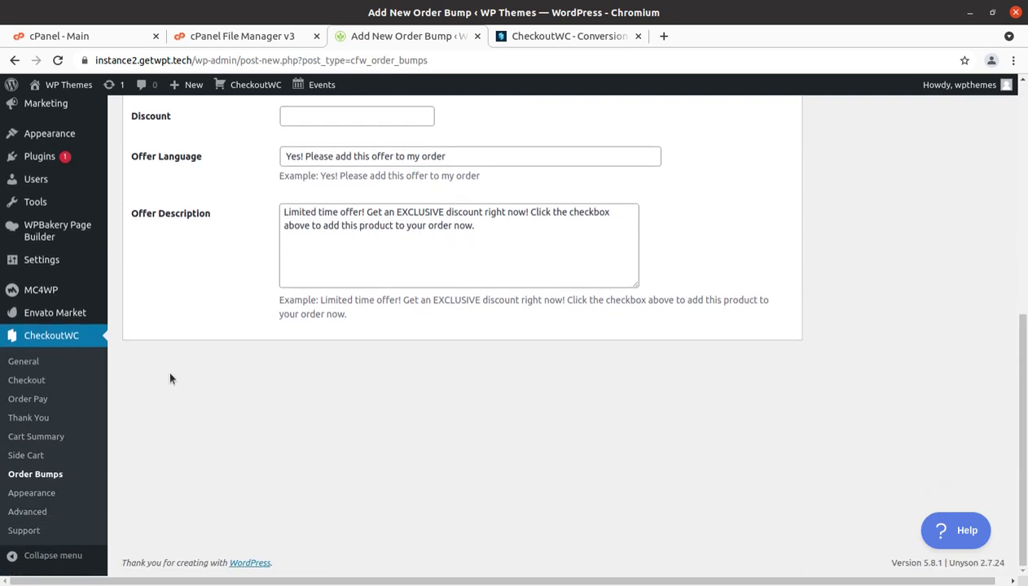
Step: Browse the Appearance templates, confirming Midas is active over Futurist, Glass and Copify
click(30, 493)
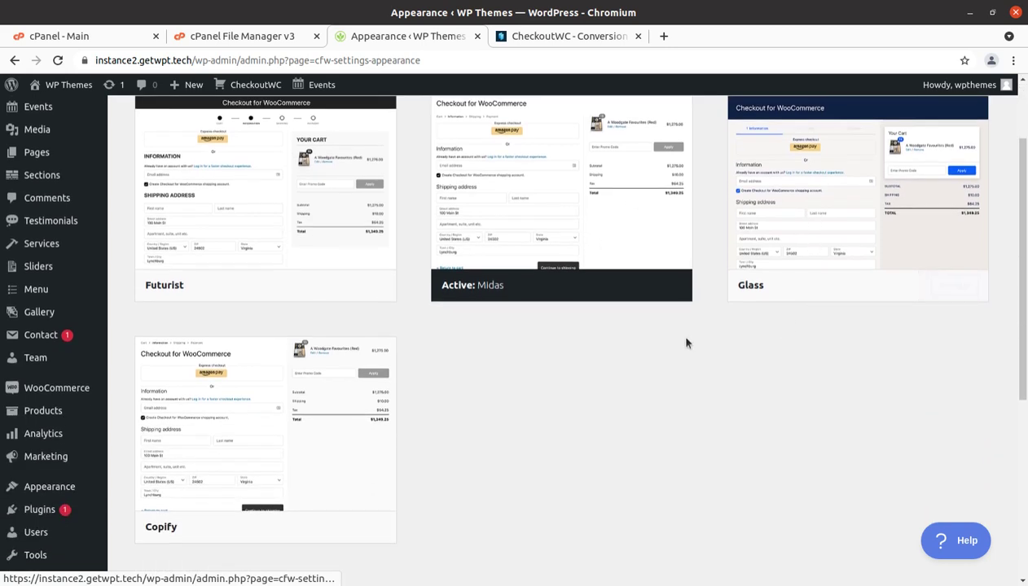
mouse_move(266, 431)
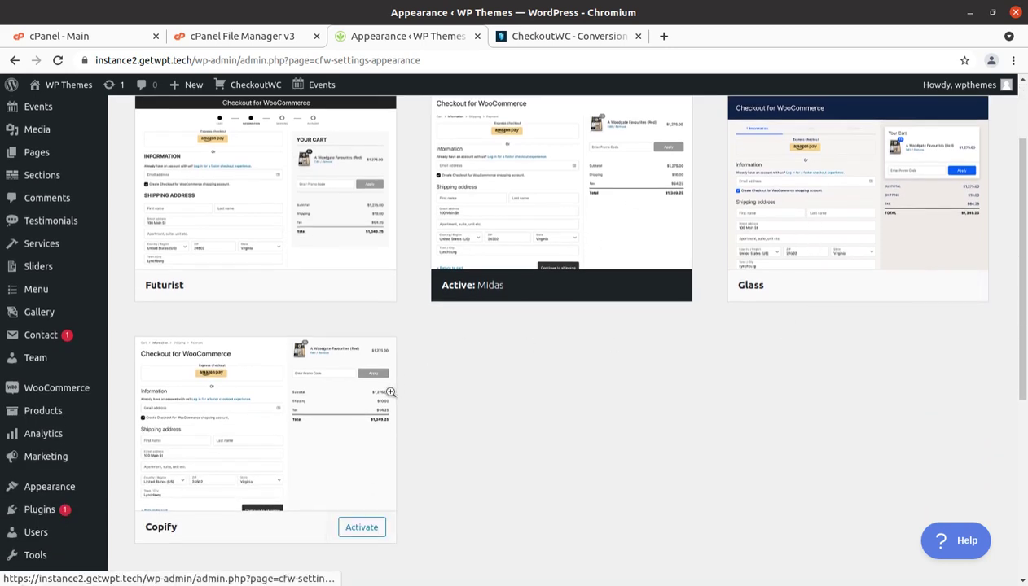
scroll(390, 393, up, 1)
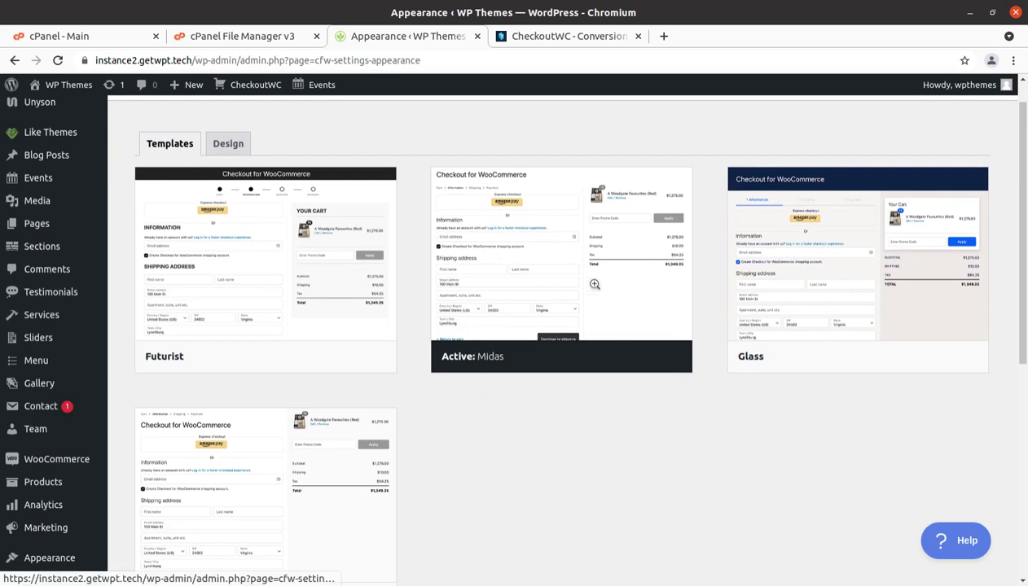
scroll(594, 284, down, 2)
scroll(344, 370, down, 2)
scroll(193, 472, down, 1)
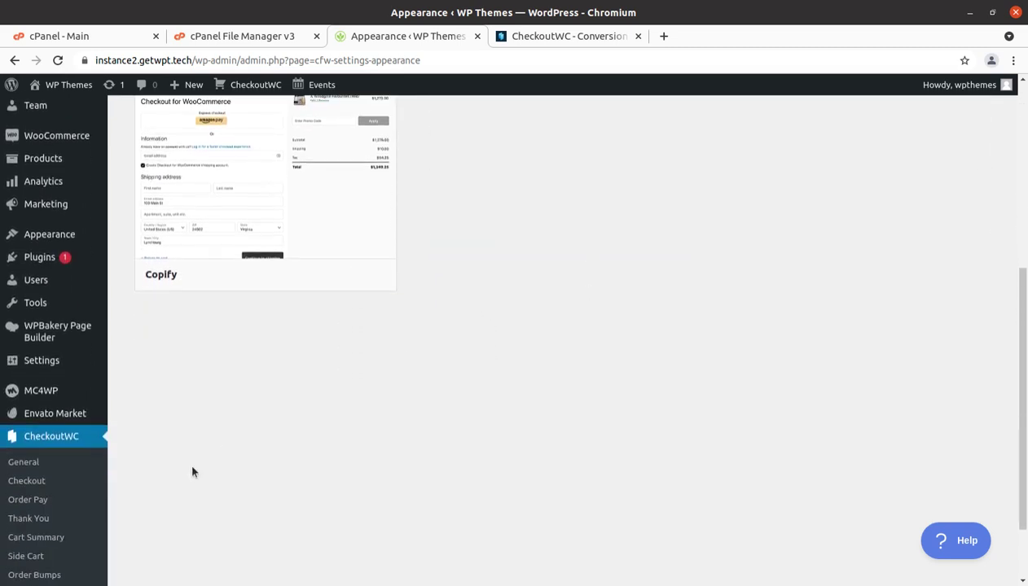
scroll(92, 539, down, 1)
click(30, 527)
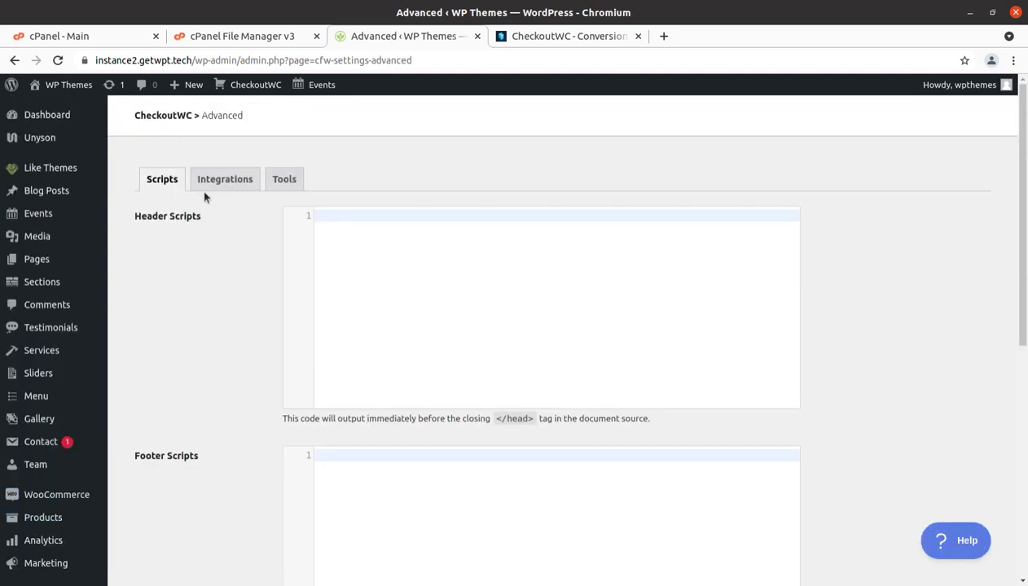
click(223, 177)
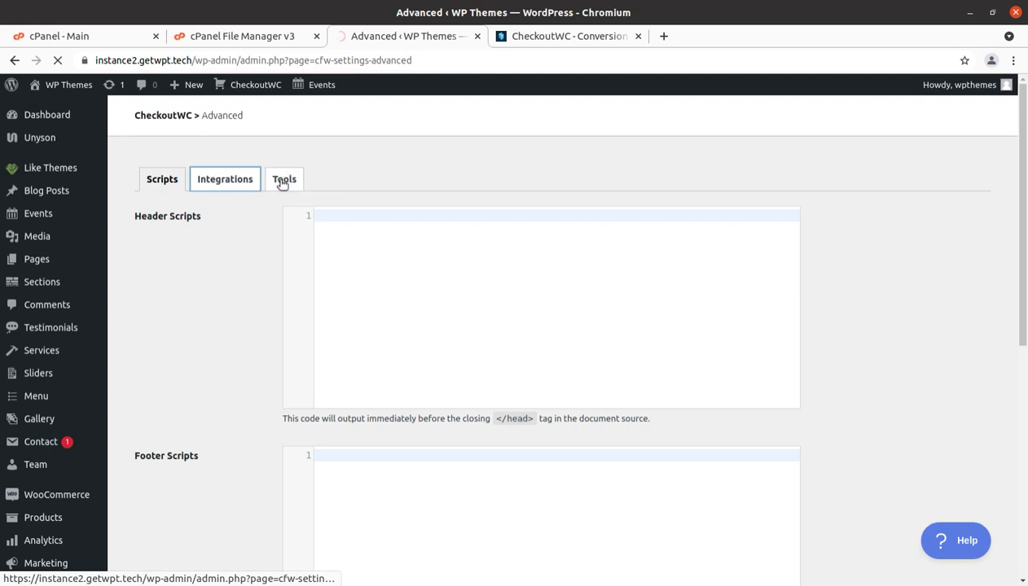
click(281, 183)
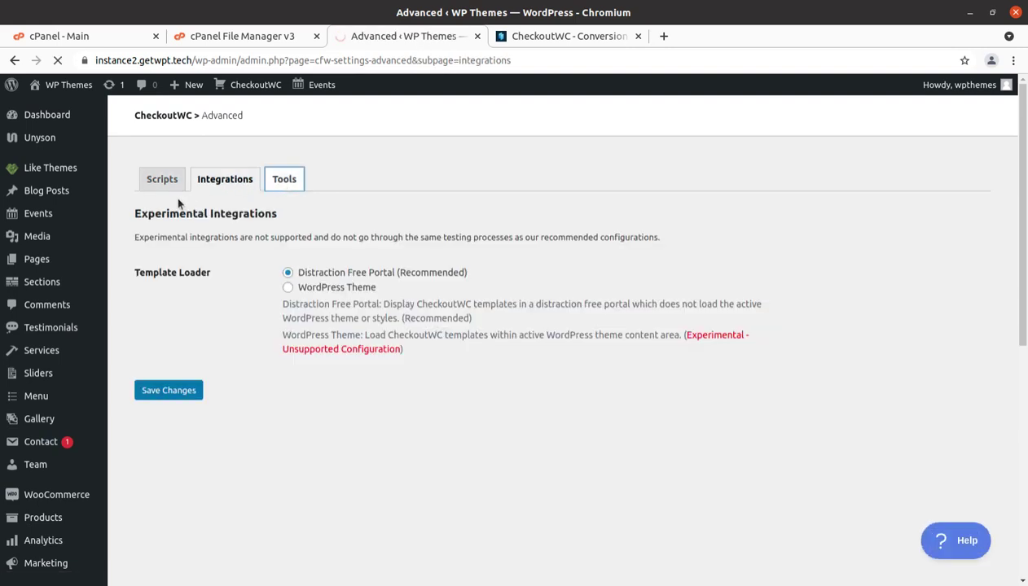
click(161, 178)
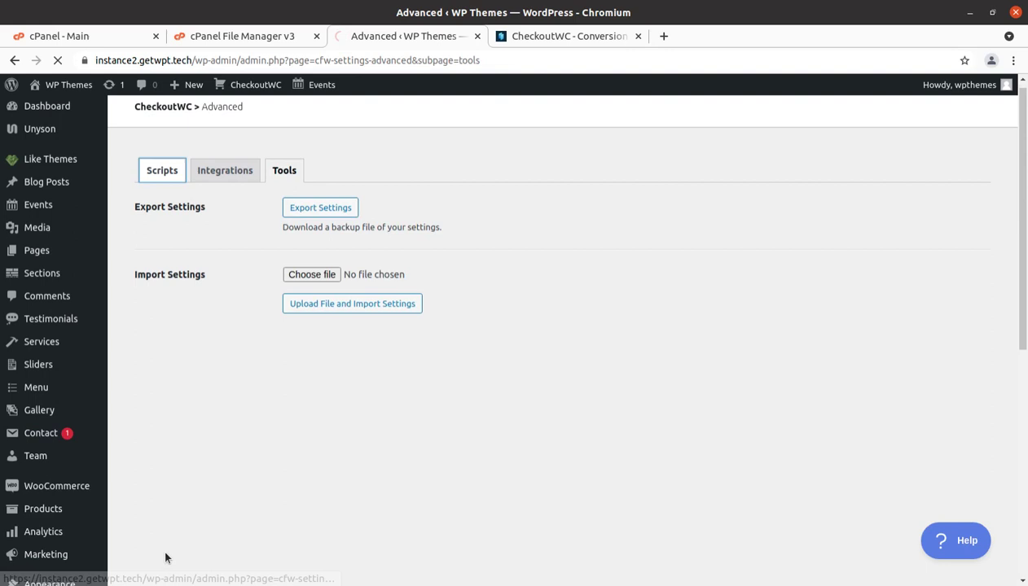
scroll(146, 535, down, 3)
scroll(68, 545, down, 3)
scroll(69, 558, down, 5)
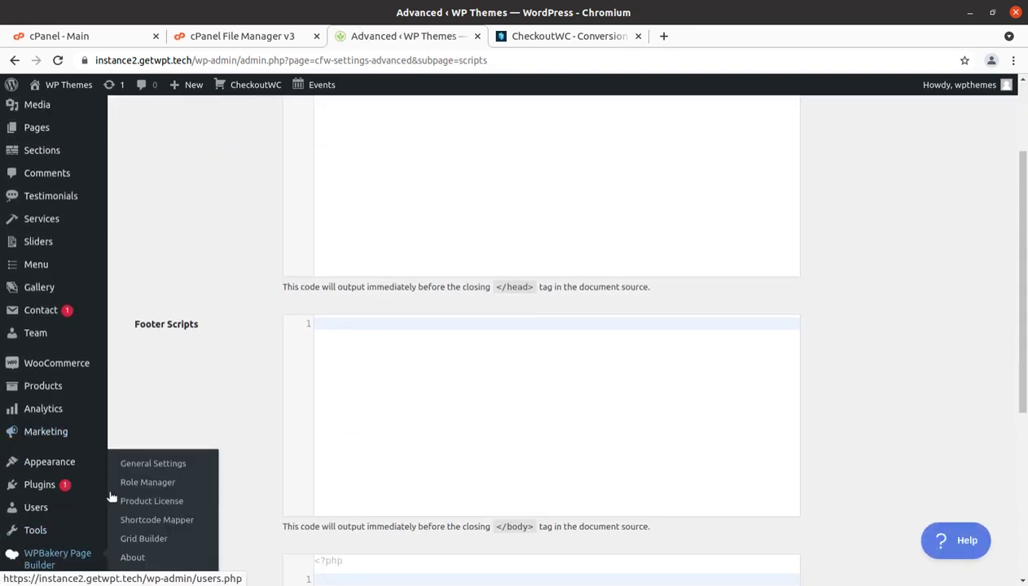
scroll(112, 497, up, 3)
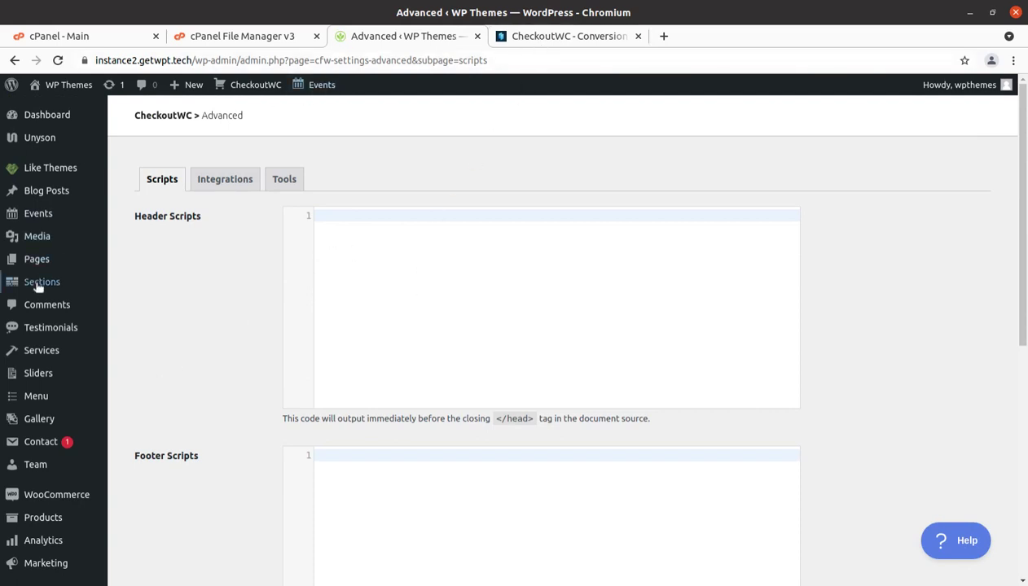
mouse_move(63, 84)
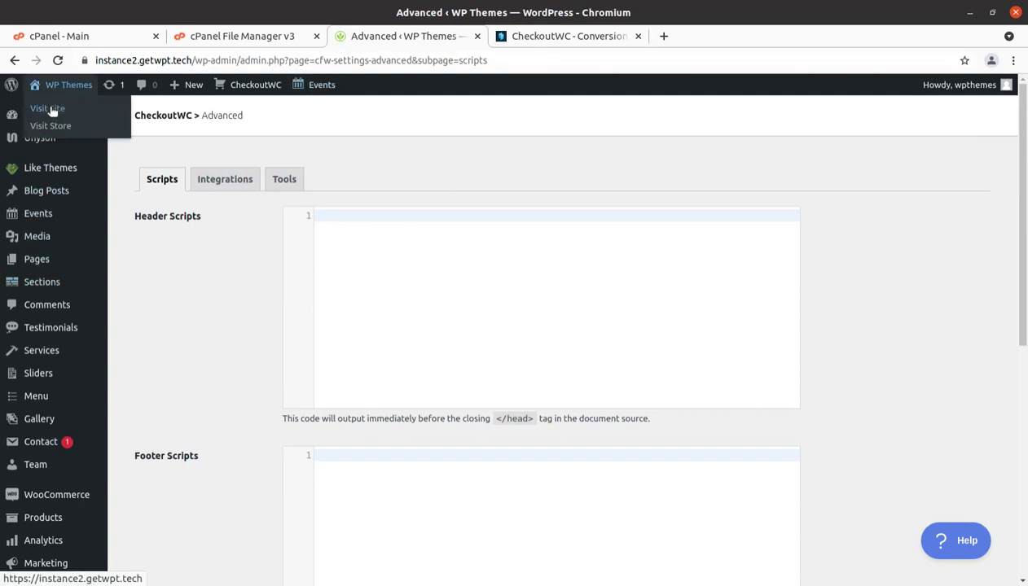
Step: Open the live site in a new tab and reach the Choose Your Nutrition section
middle_click(51, 111)
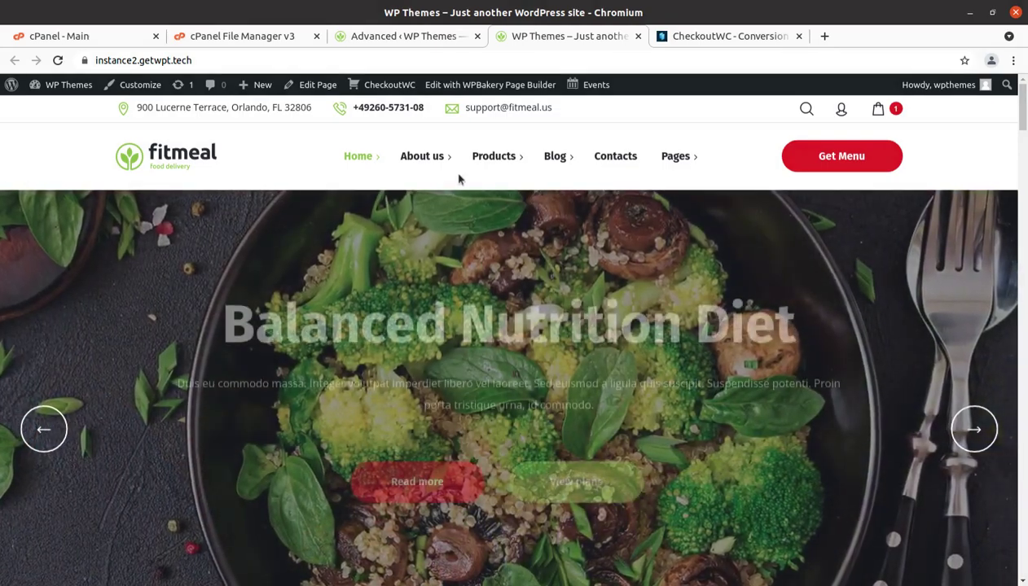
scroll(639, 271, down, 3)
scroll(639, 272, down, 5)
scroll(553, 329, down, 3)
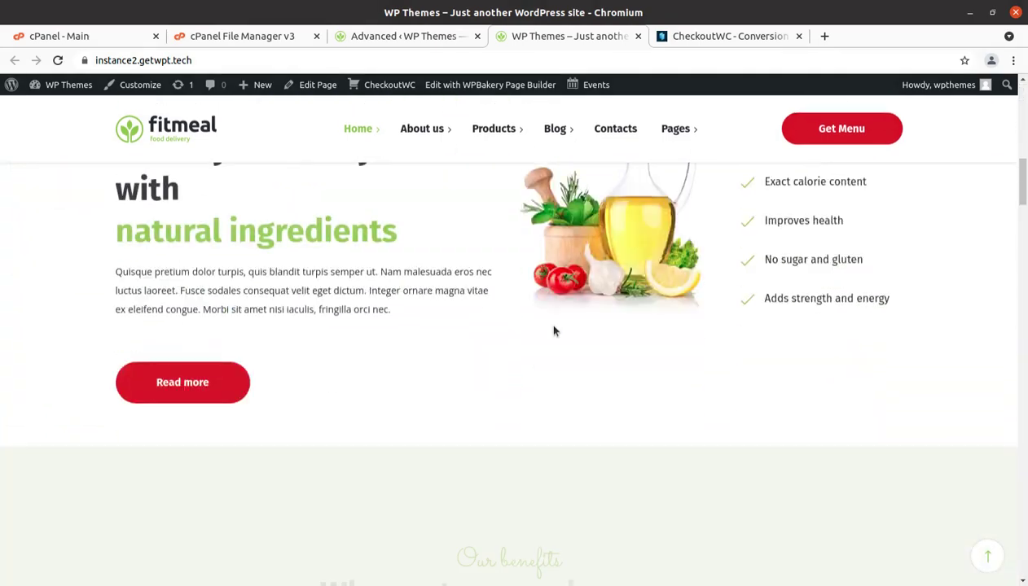
scroll(553, 329, down, 3)
scroll(552, 329, down, 3)
scroll(553, 329, down, 5)
scroll(553, 329, down, 3)
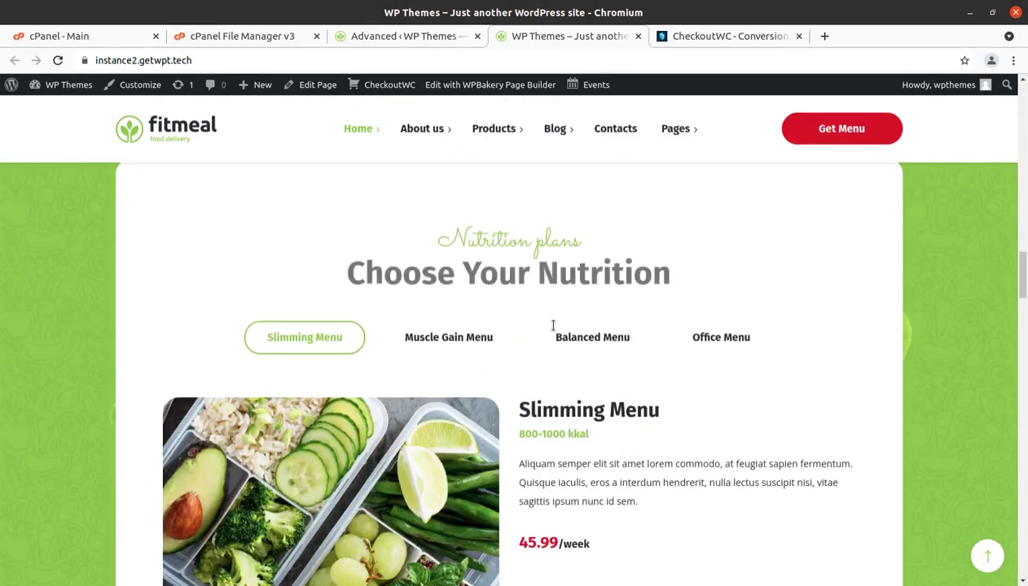
scroll(553, 325, down, 2)
scroll(641, 372, down, 1)
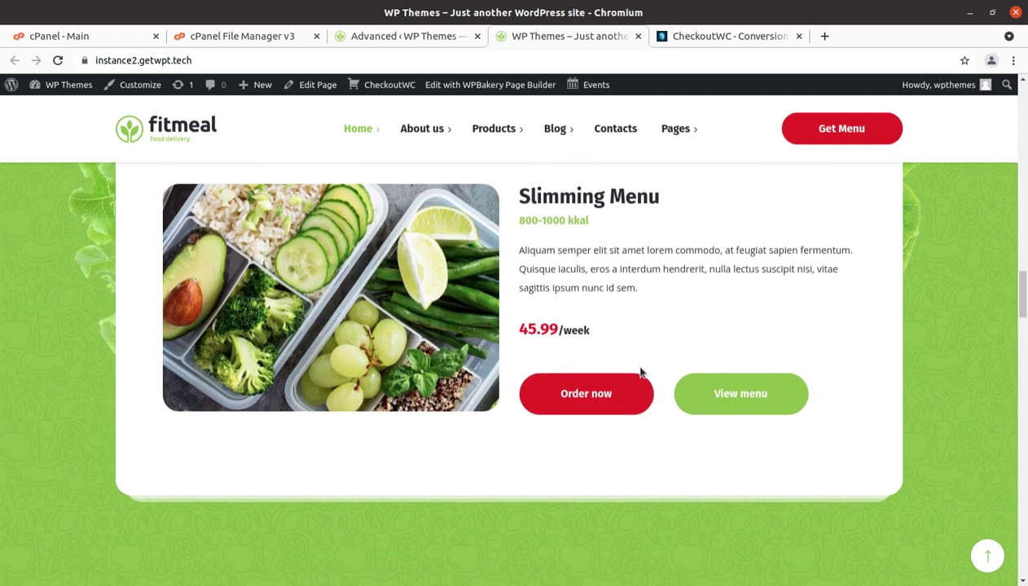
Step: Order the Slimming Menu ($49.99) and add it to the cart
click(561, 402)
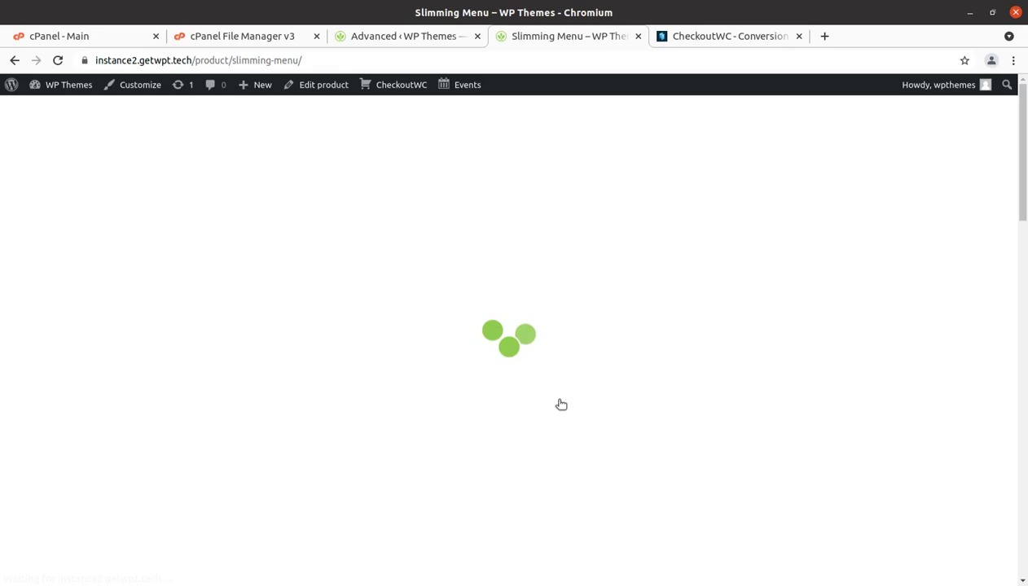
scroll(561, 404, down, 3)
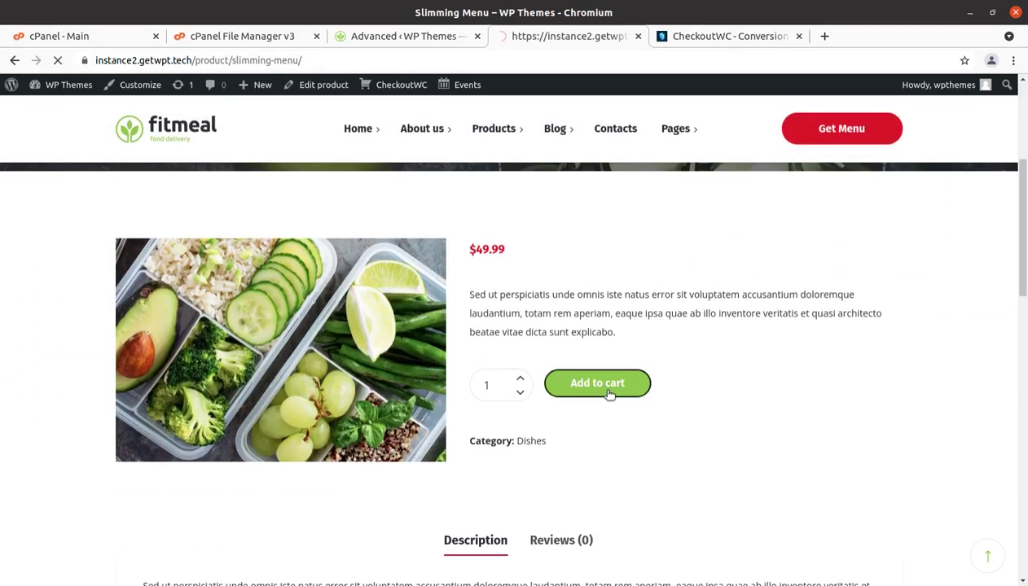
scroll(472, 366, down, 3)
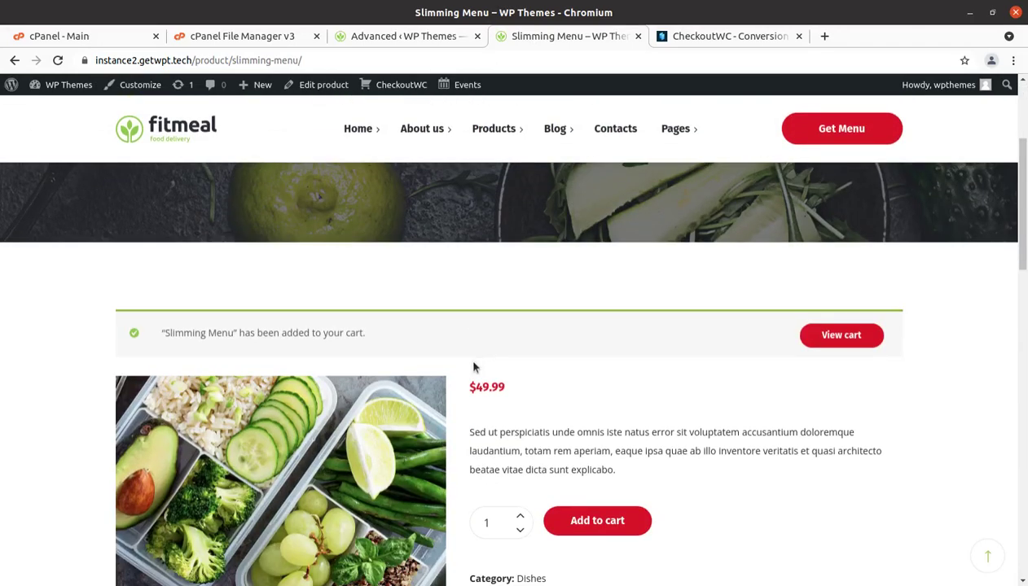
scroll(474, 366, down, 2)
scroll(754, 190, up, 5)
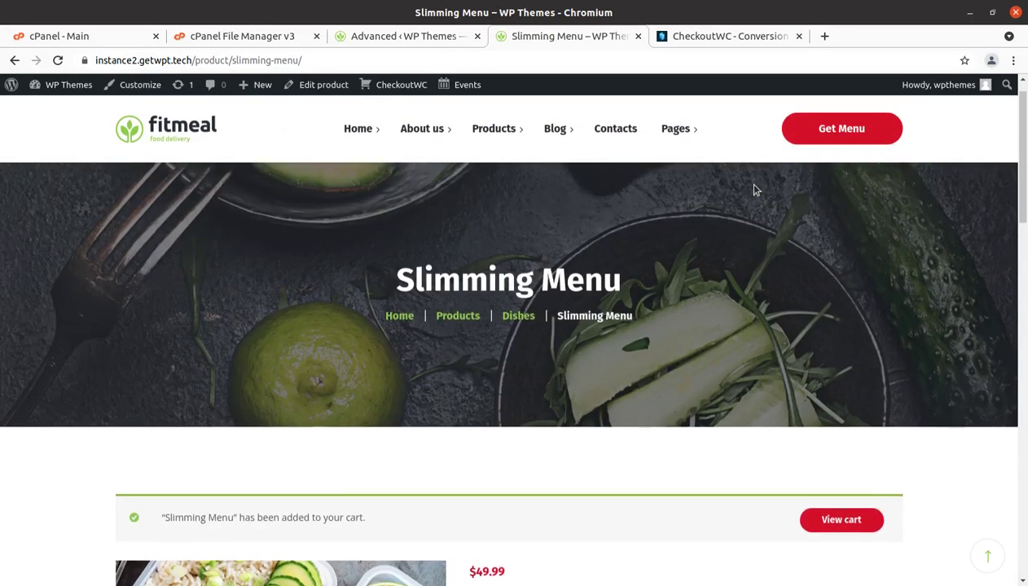
Step: Go from the cart to the CheckoutWC checkout showing two Slimming Menus totalling $99.98
click(894, 111)
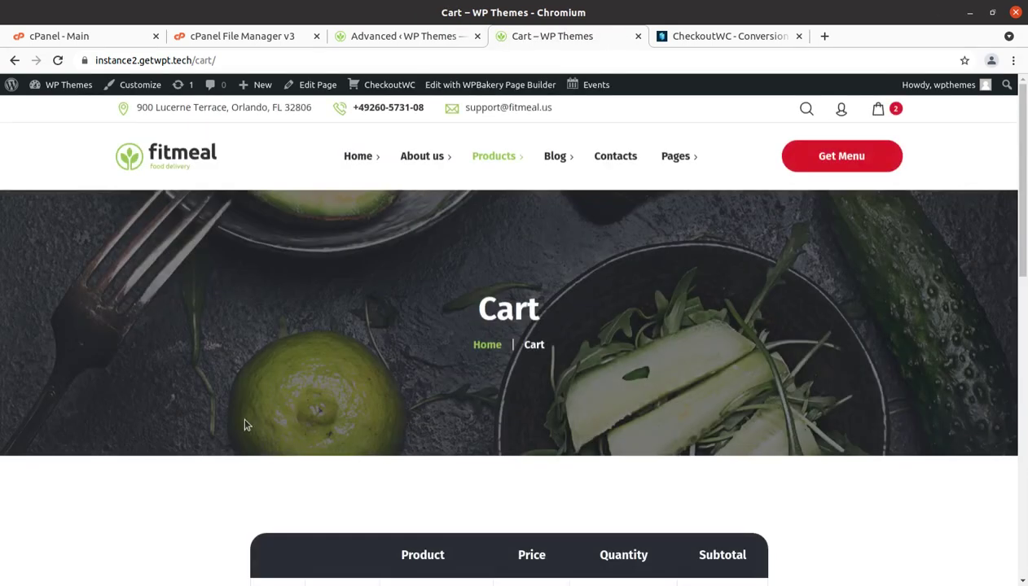
scroll(244, 425, down, 4)
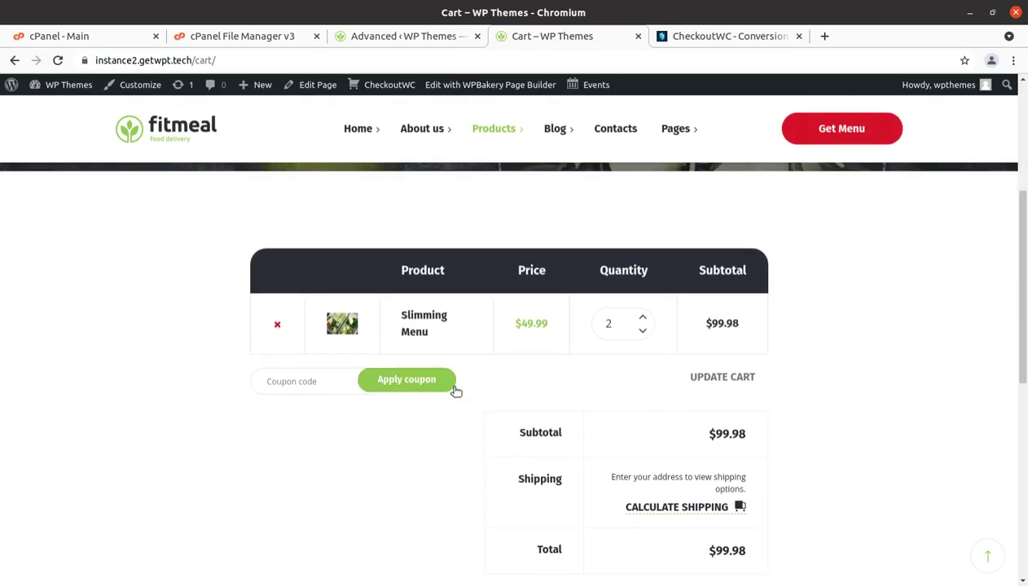
scroll(455, 393, down, 2)
click(600, 465)
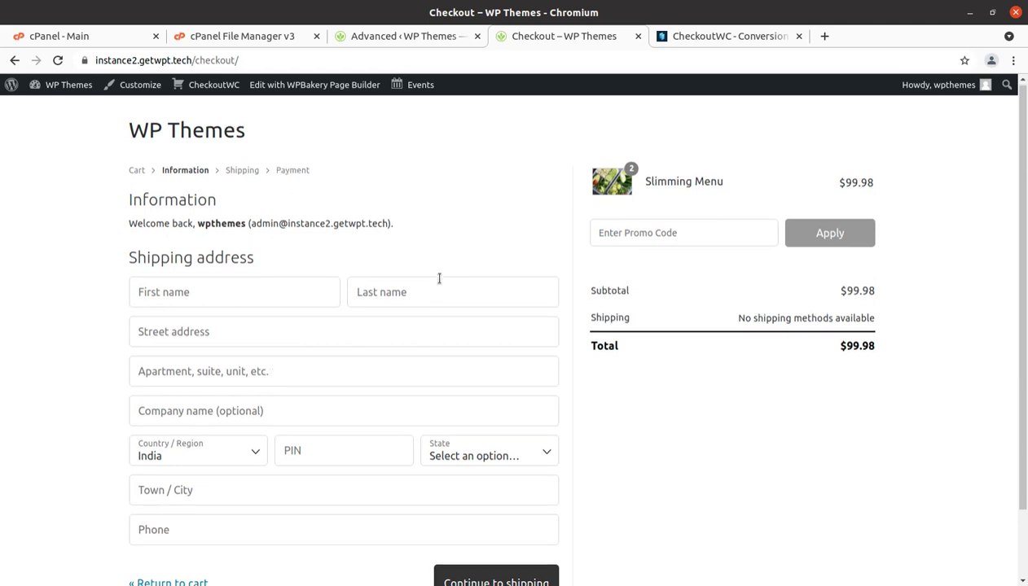
scroll(438, 279, down, 2)
scroll(432, 279, up, 2)
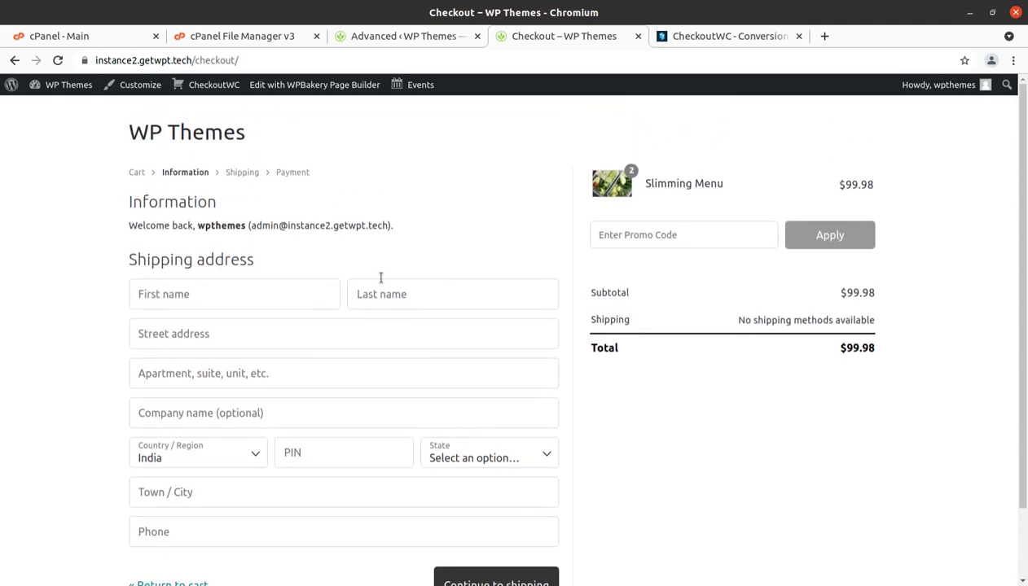
scroll(434, 259, down, 2)
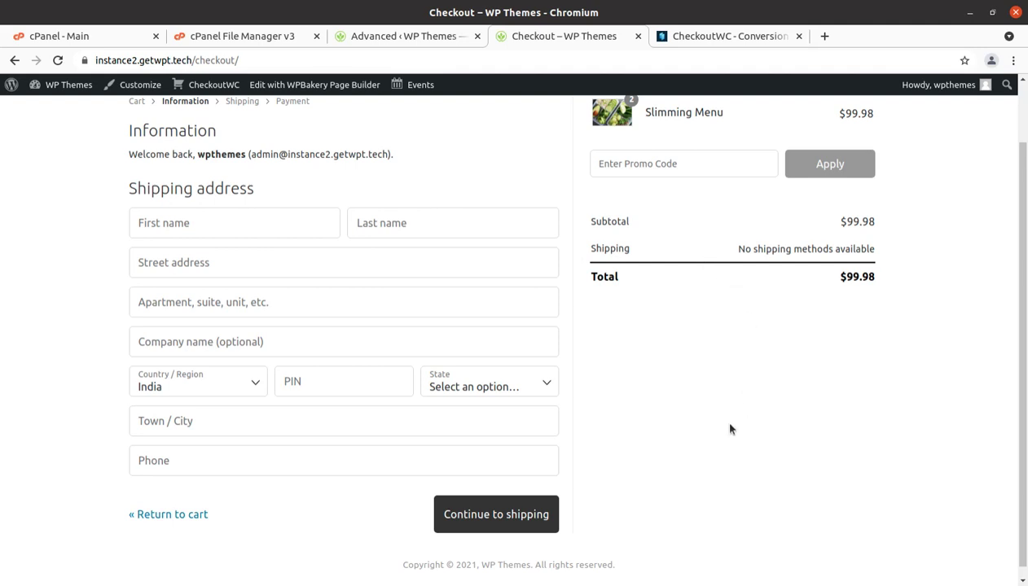
scroll(362, 366, up, 2)
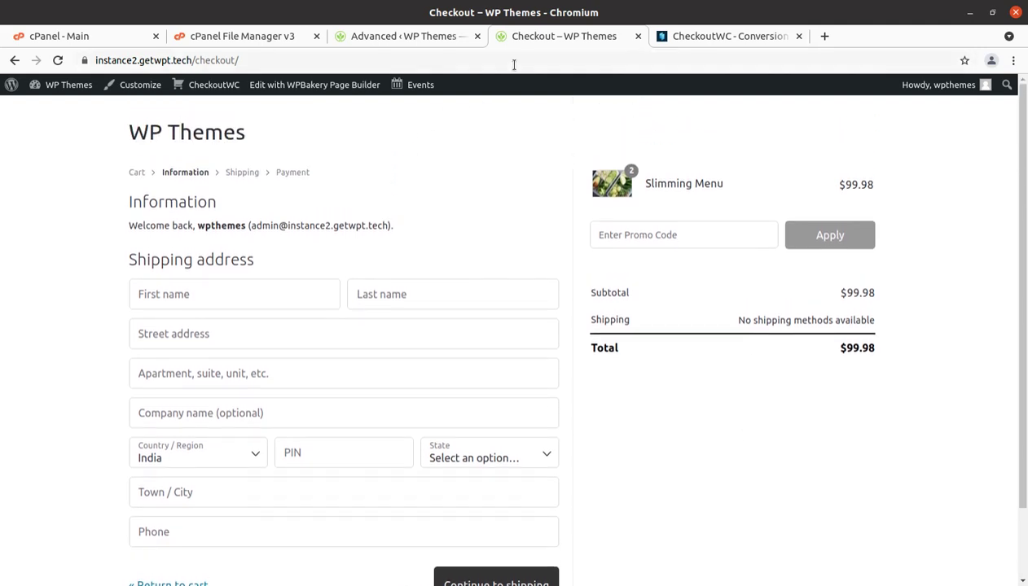
Step: Back in the admin, review the Advanced script settings, then return to the Dashboard
click(411, 36)
scroll(60, 383, down, 1)
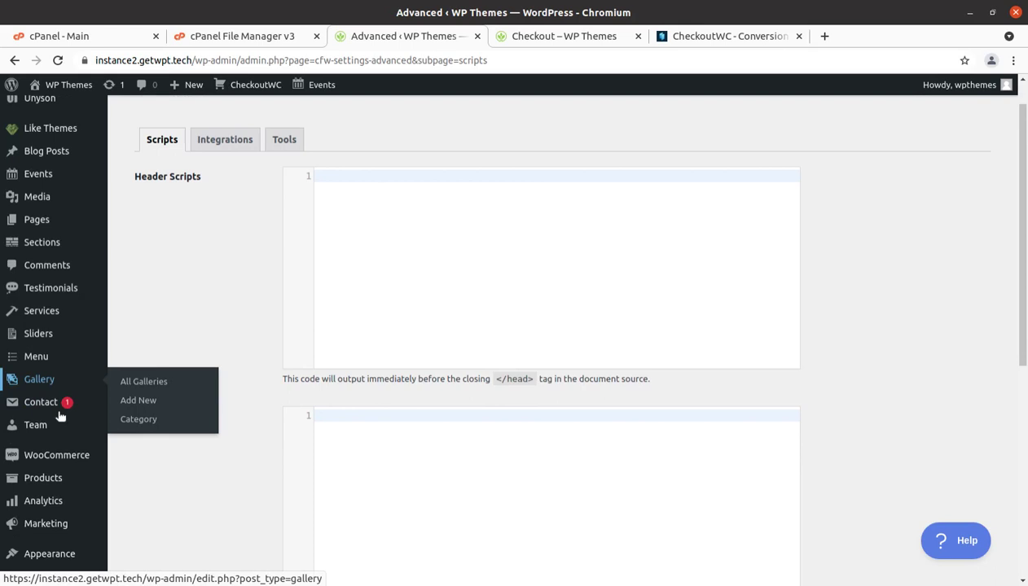
scroll(60, 435, down, 3)
scroll(60, 435, down, 2)
scroll(59, 437, down, 1)
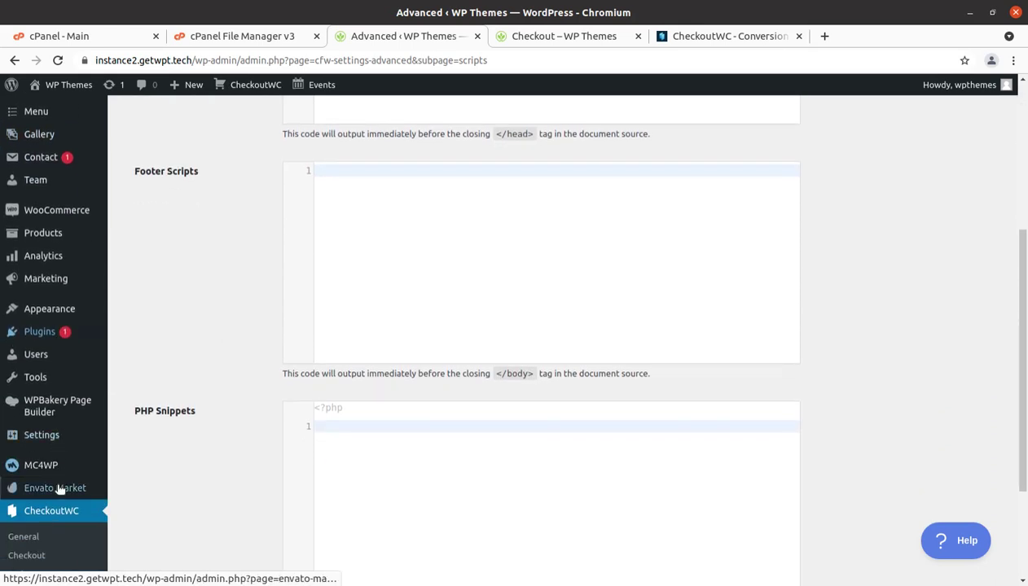
scroll(57, 529, down, 3)
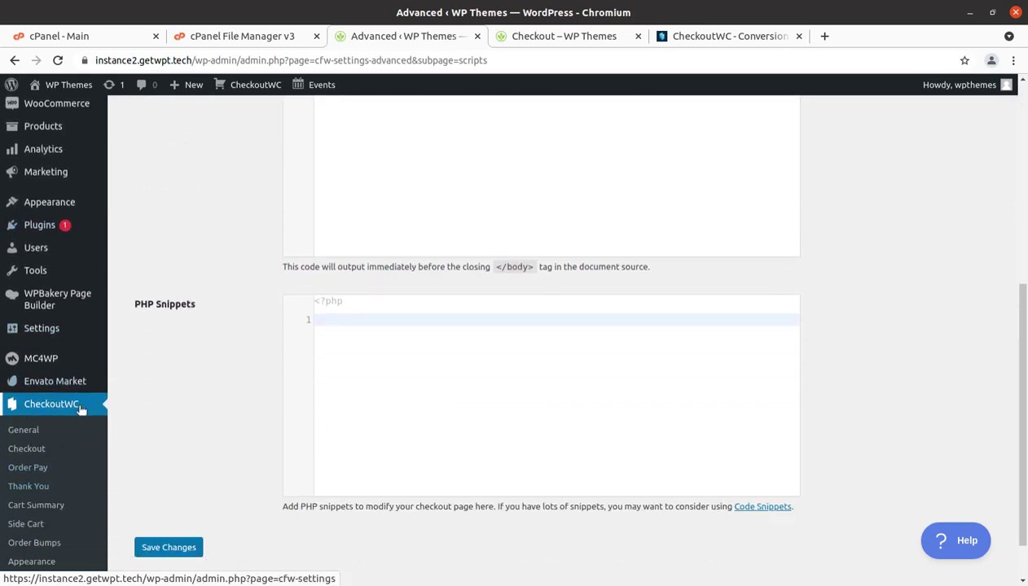
scroll(72, 416, down, 1)
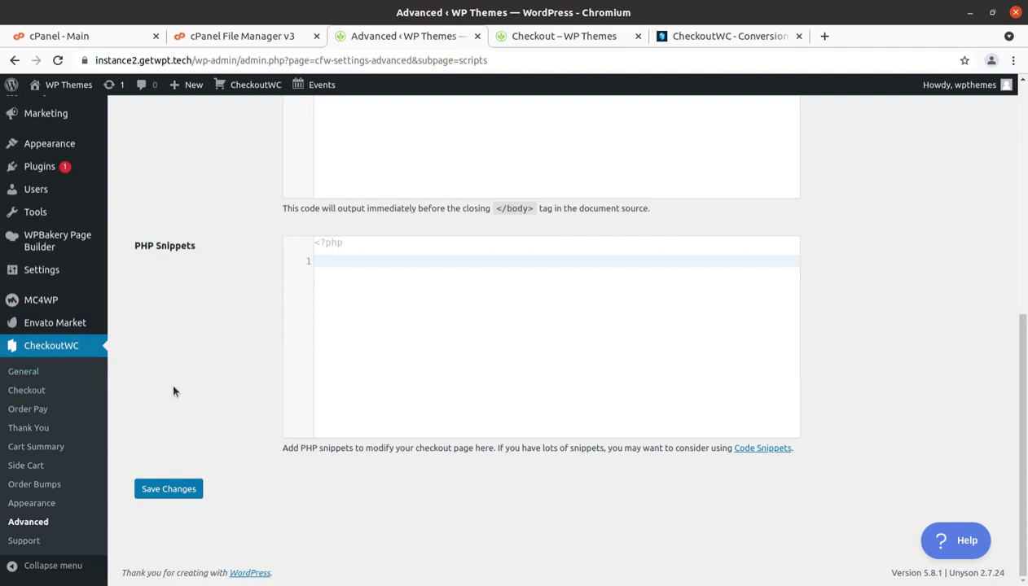
scroll(172, 391, up, 4)
scroll(173, 390, down, 4)
scroll(144, 346, up, 5)
scroll(123, 285, up, 5)
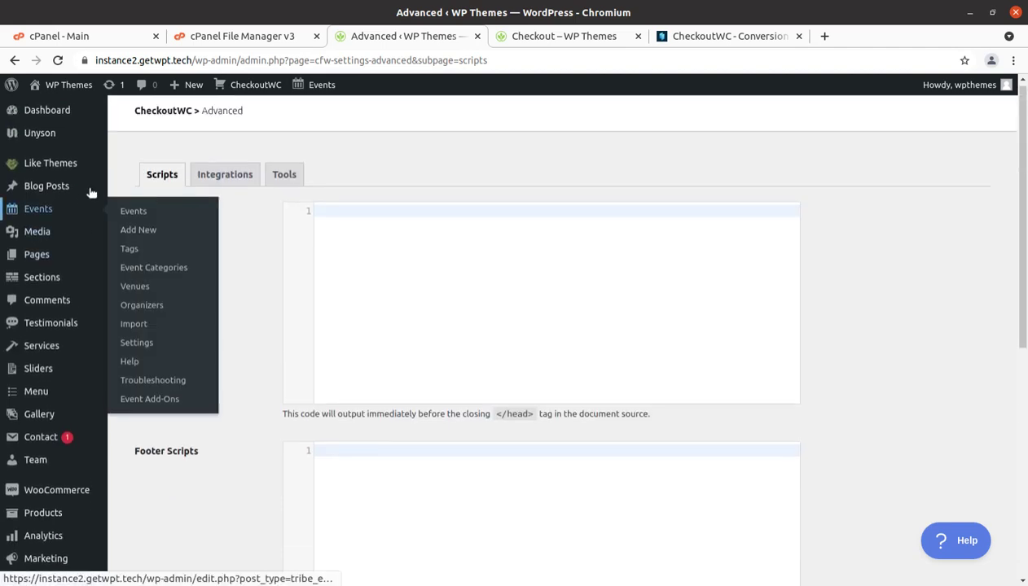
click(162, 177)
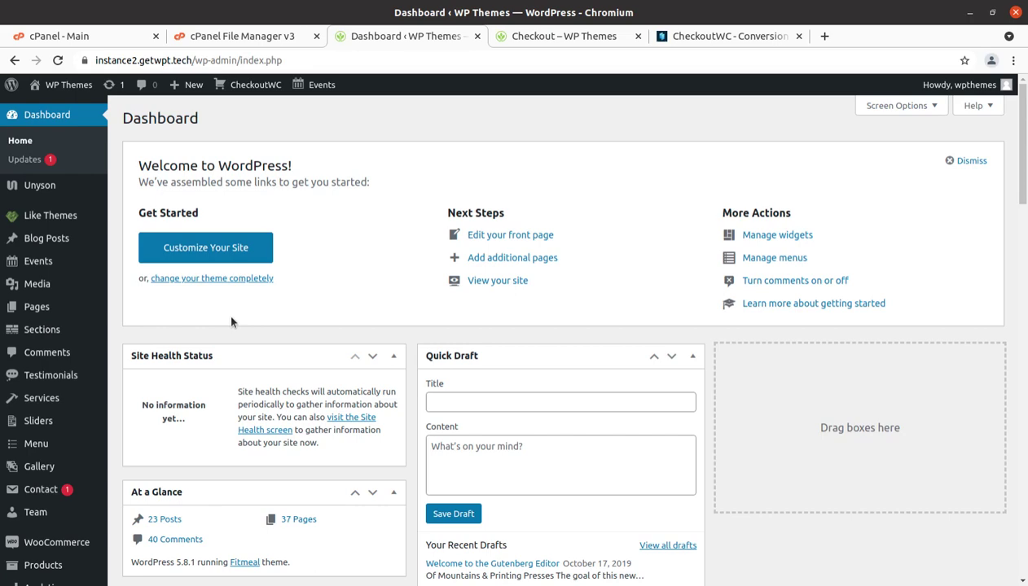
Step: Glance at the storefront checkout, then view checkoutwc.com's Optimized Account Creation section
click(527, 38)
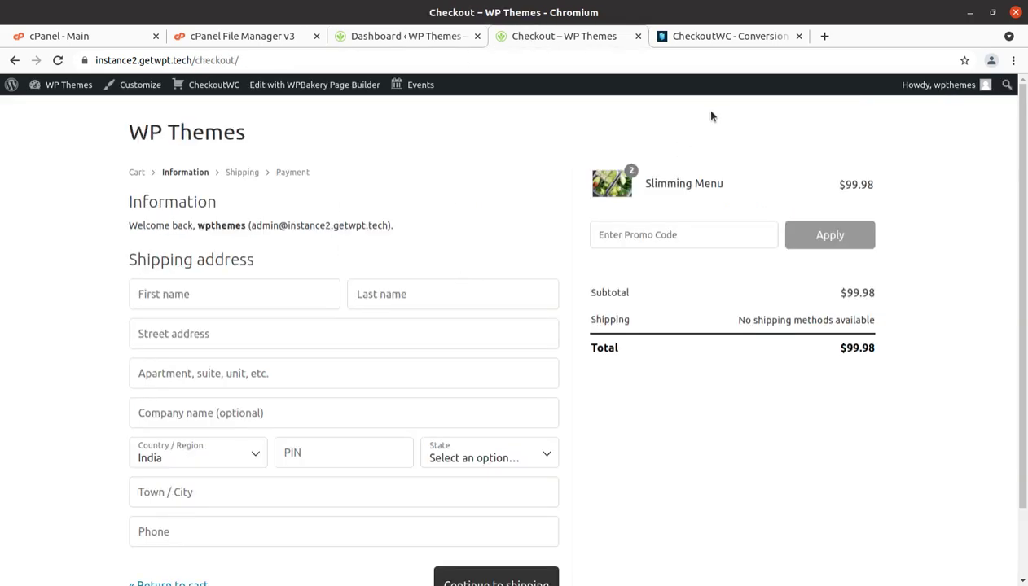
click(704, 37)
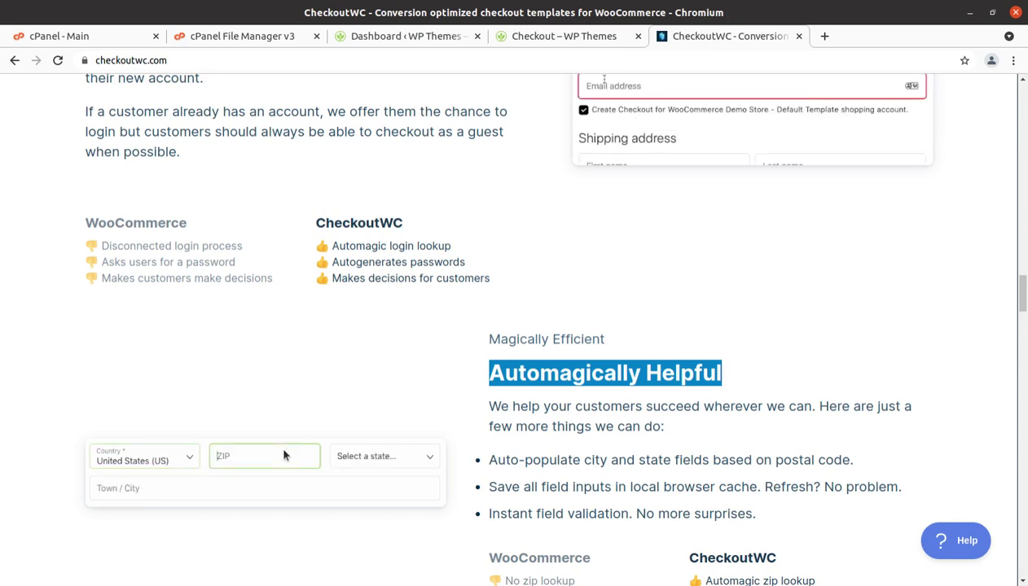
scroll(284, 455, up, 4)
scroll(284, 455, up, 4)
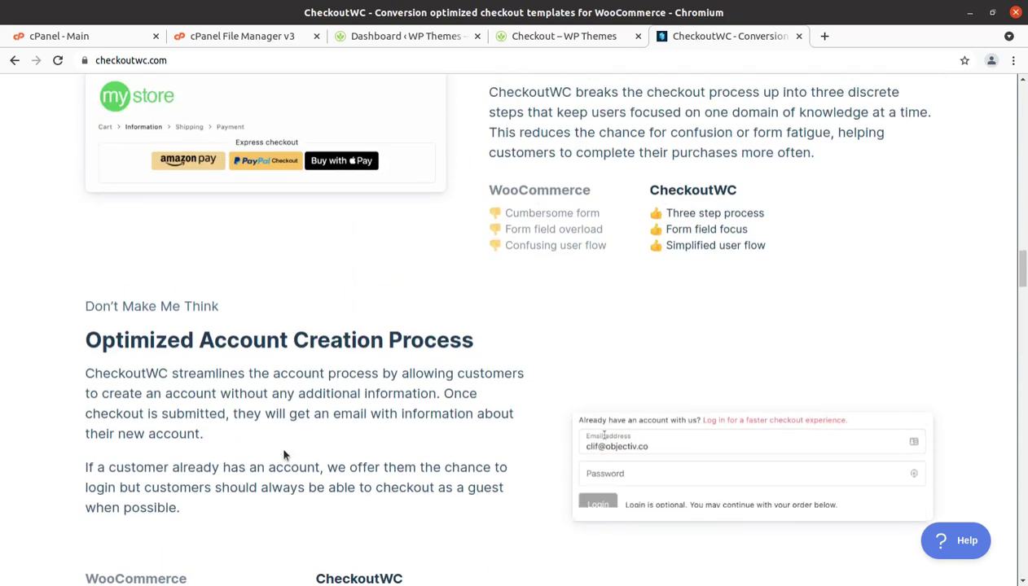